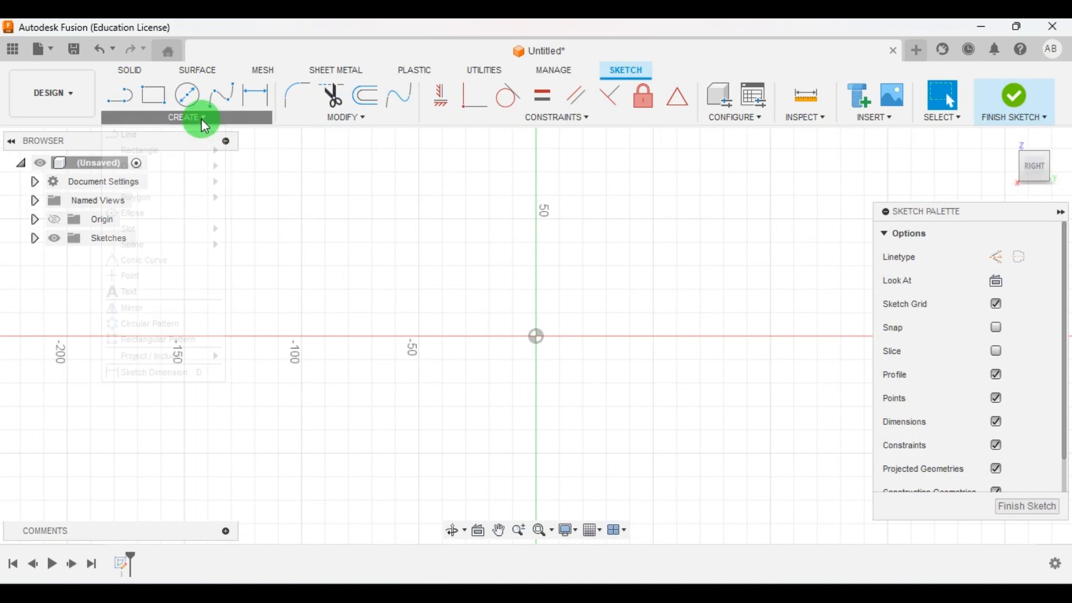
# Sketch a center rectangle about 86 mm wide, centred on the sketch origin
pyautogui.moveTo(200, 151)
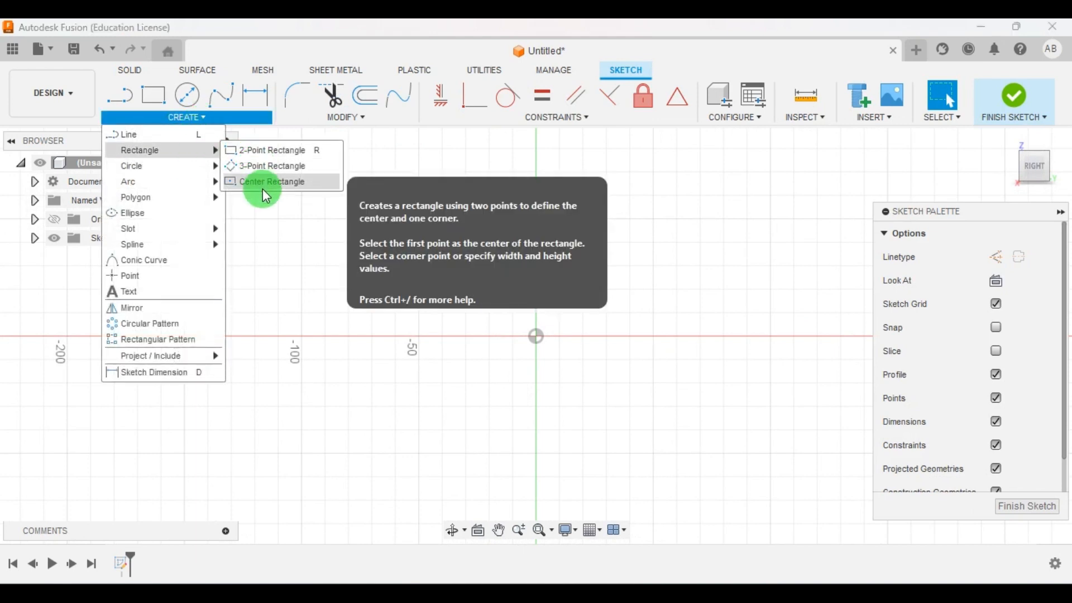
pyautogui.click(262, 186)
pyautogui.click(535, 336)
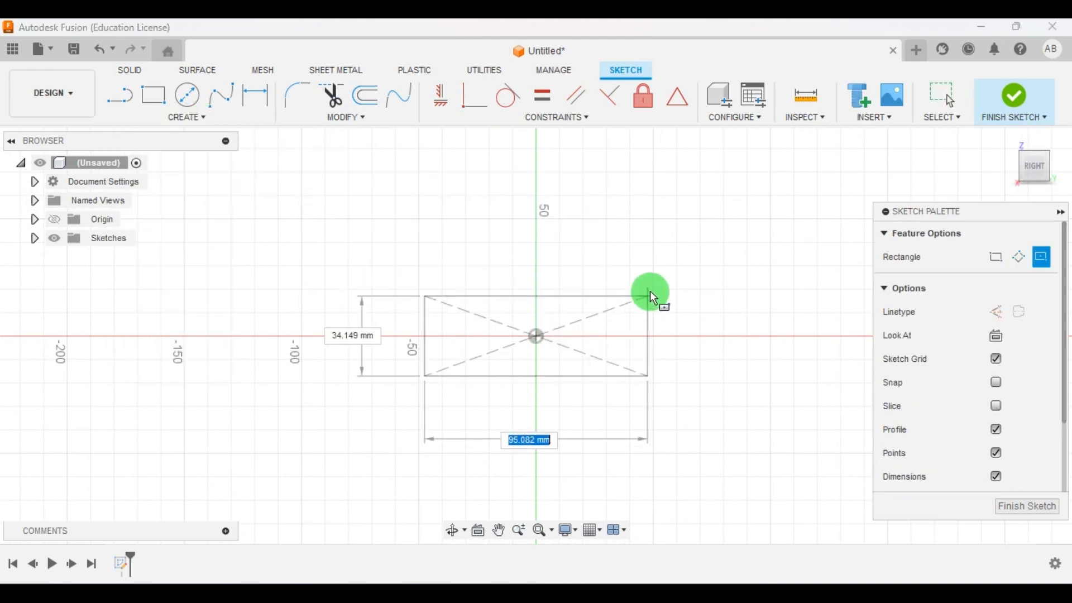
pyautogui.click(637, 259)
pyautogui.press('Escape')
pyautogui.scroll(2, 682, 293)
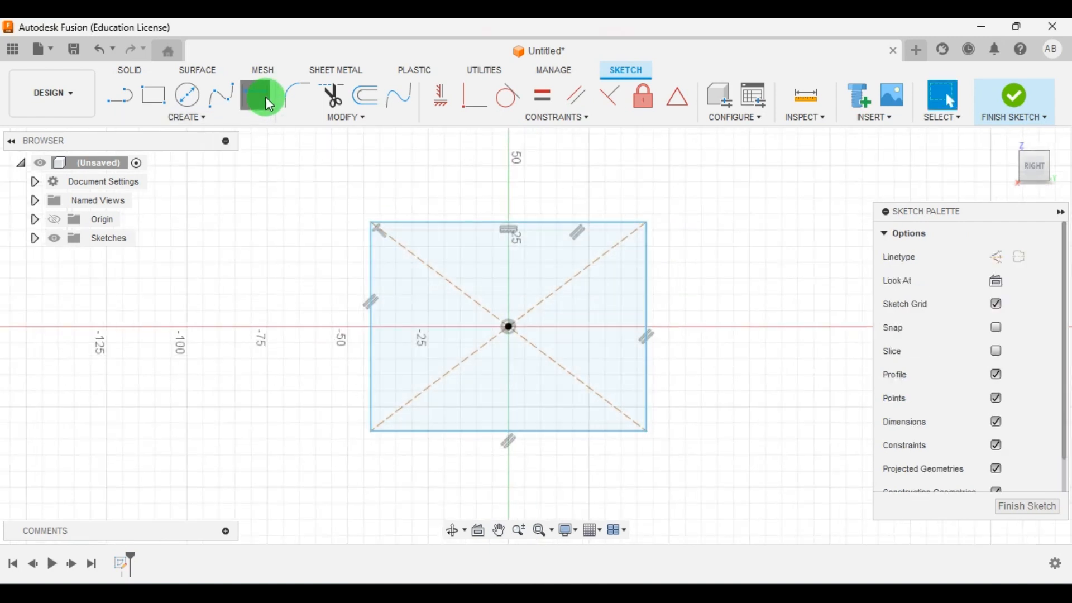
# Dimension the rectangle to 62 mm wide and 50 mm high
pyautogui.click(570, 430)
pyautogui.click(561, 468)
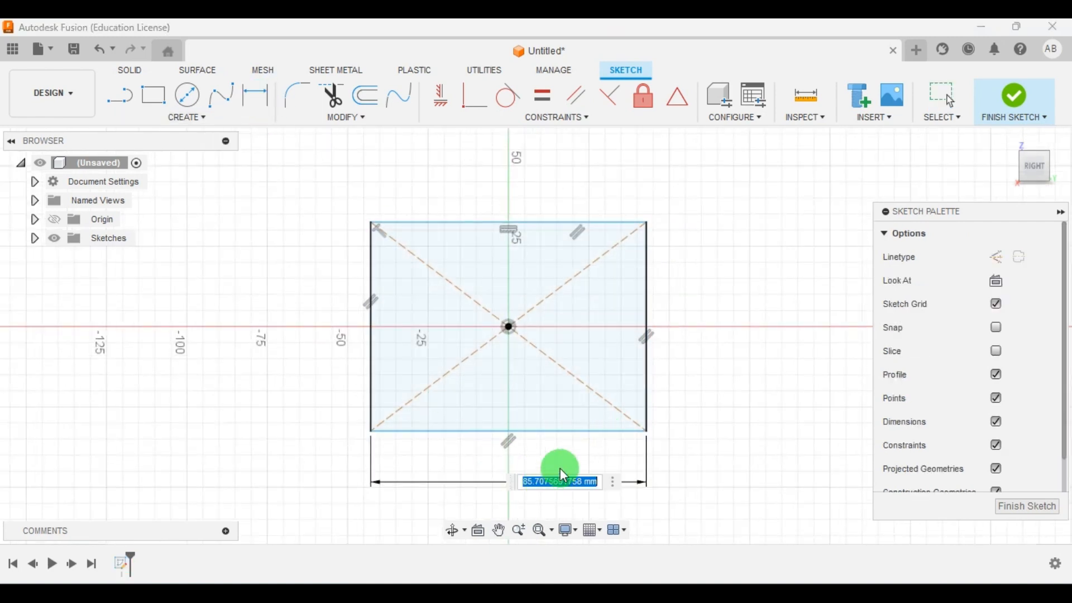
pyautogui.write('62')
pyautogui.press('Return')
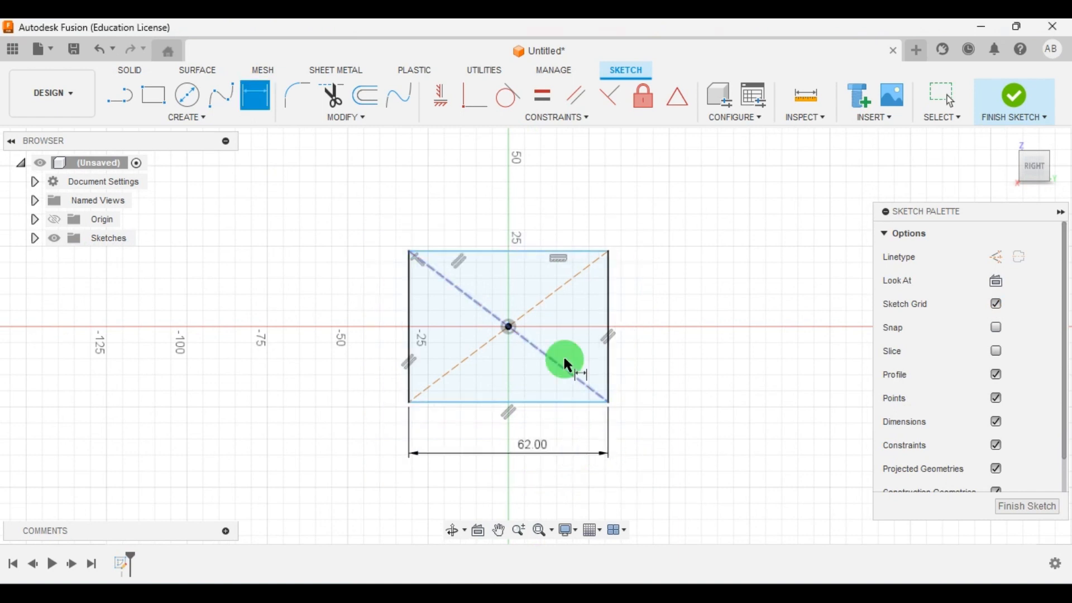
pyautogui.click(615, 300)
pyautogui.click(681, 310)
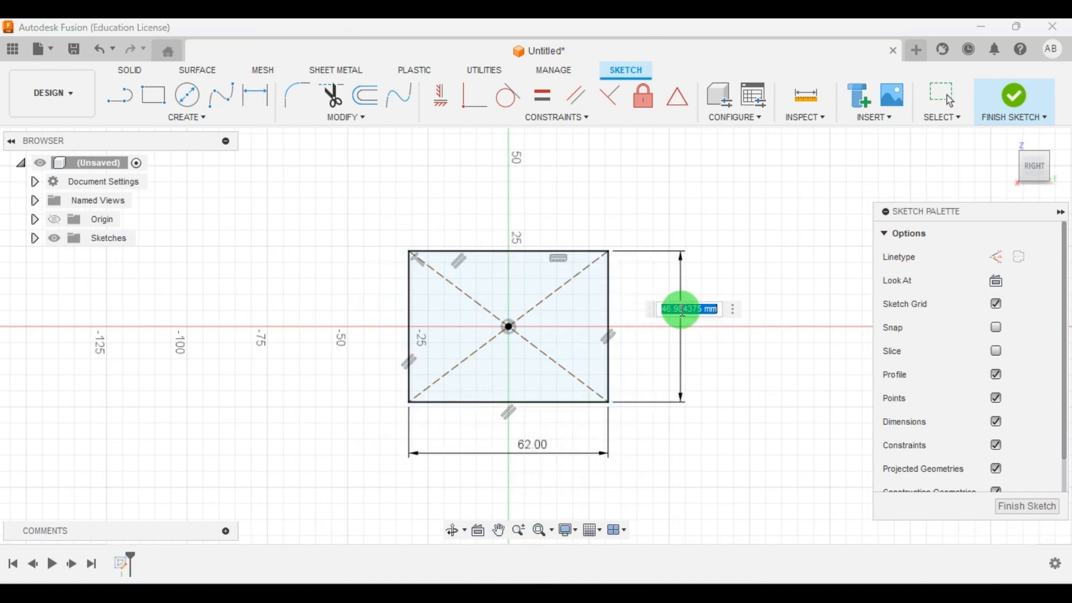
pyautogui.write('50')
pyautogui.press('Return')
pyautogui.click(587, 339)
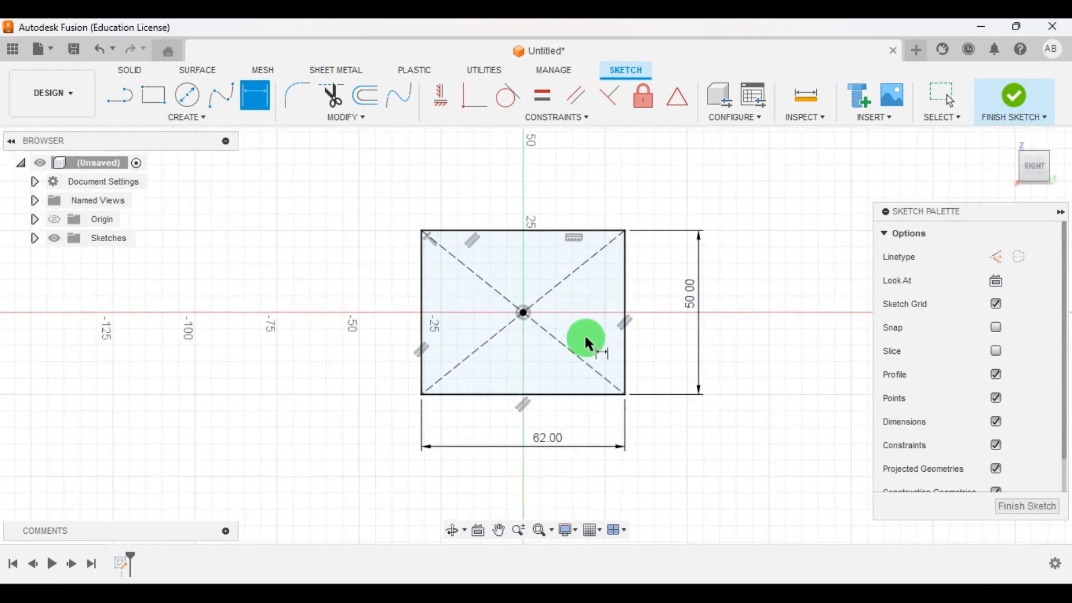
# Check the hole size in the reference drawing 30.jpg and sketch a 20 mm diameter circle at the rectangle's centre
pyautogui.click(726, 537)
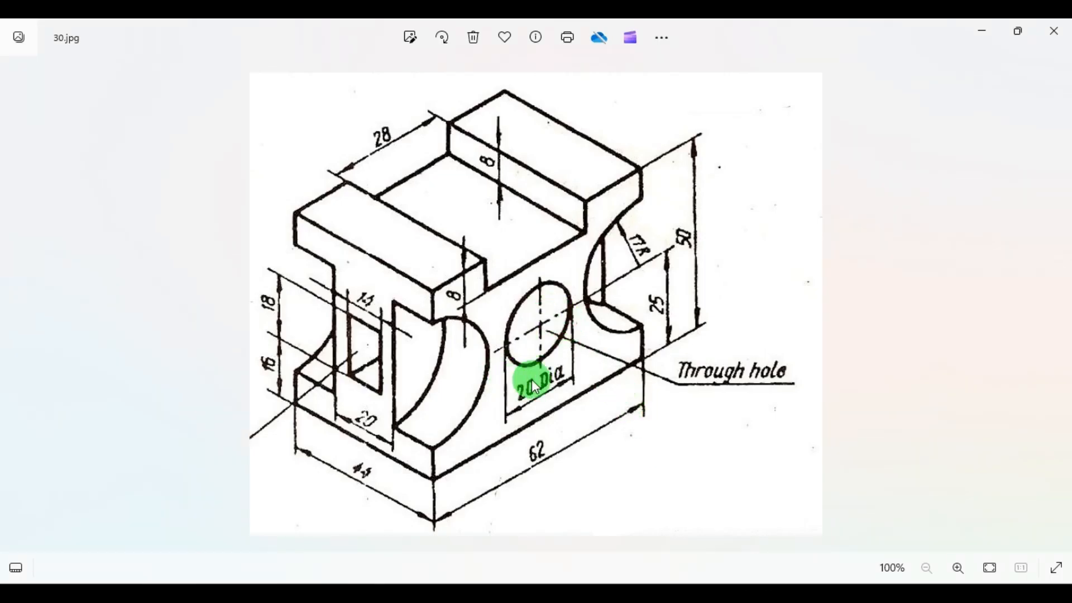
pyautogui.click(754, 597)
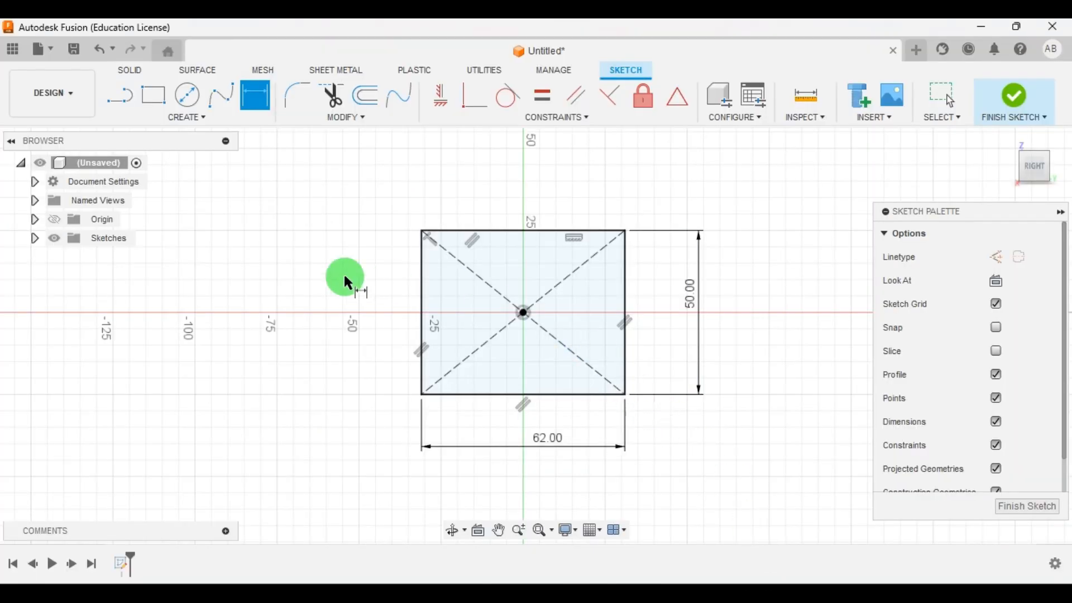
pyautogui.click(187, 95)
pyautogui.click(524, 314)
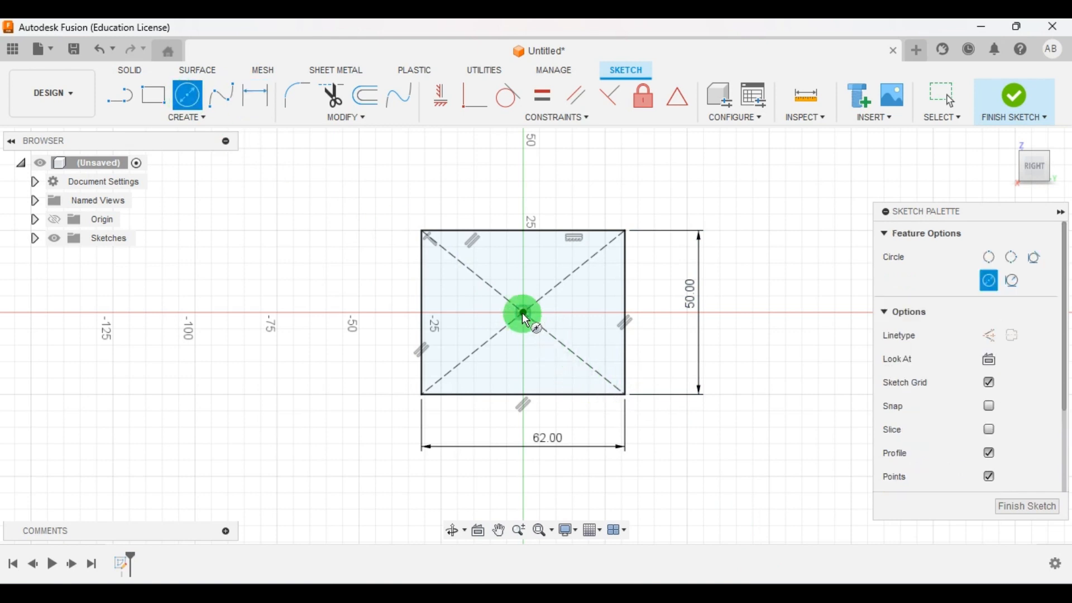
pyautogui.press('Return')
pyautogui.press('Escape')
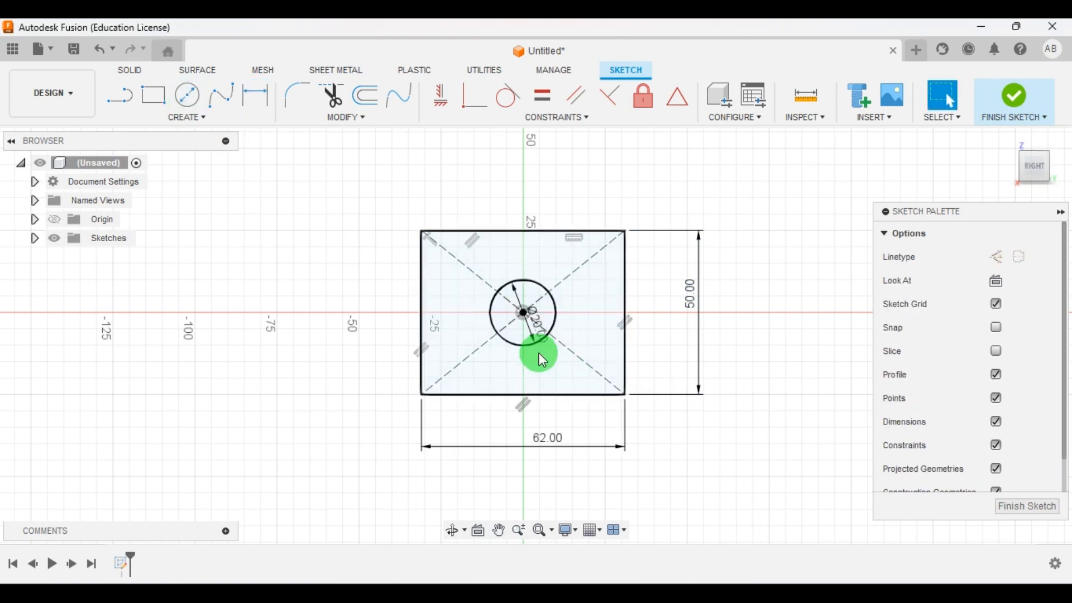
# Consult the reference drawing and sketch a center point arc of about 10.6 mm radius, curving inward from the midpoint of the rectangle's right edge
pyautogui.click(790, 601)
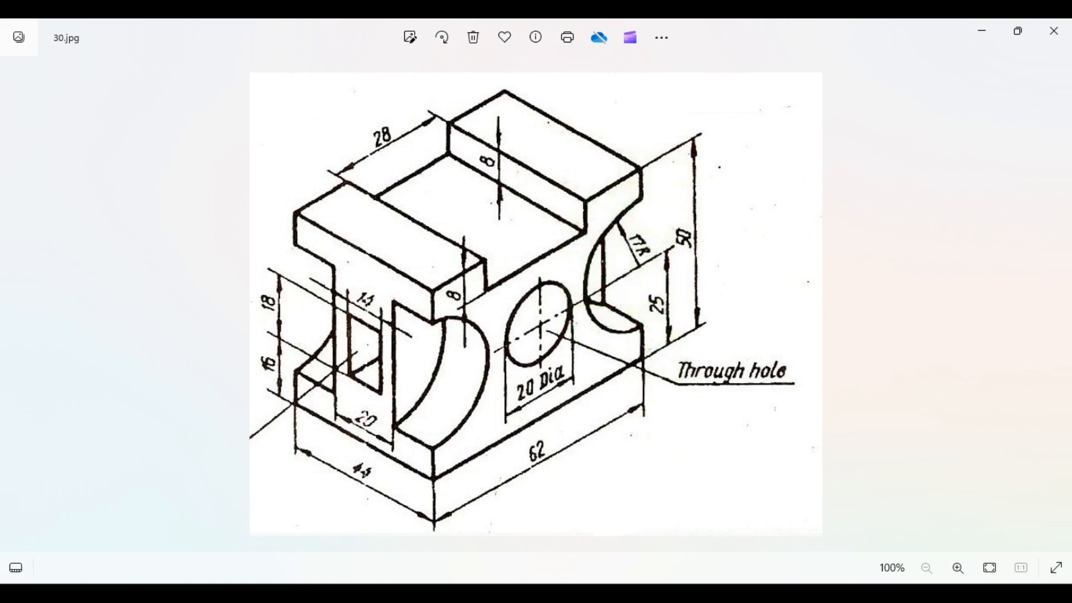
pyautogui.click(745, 601)
pyautogui.click(168, 118)
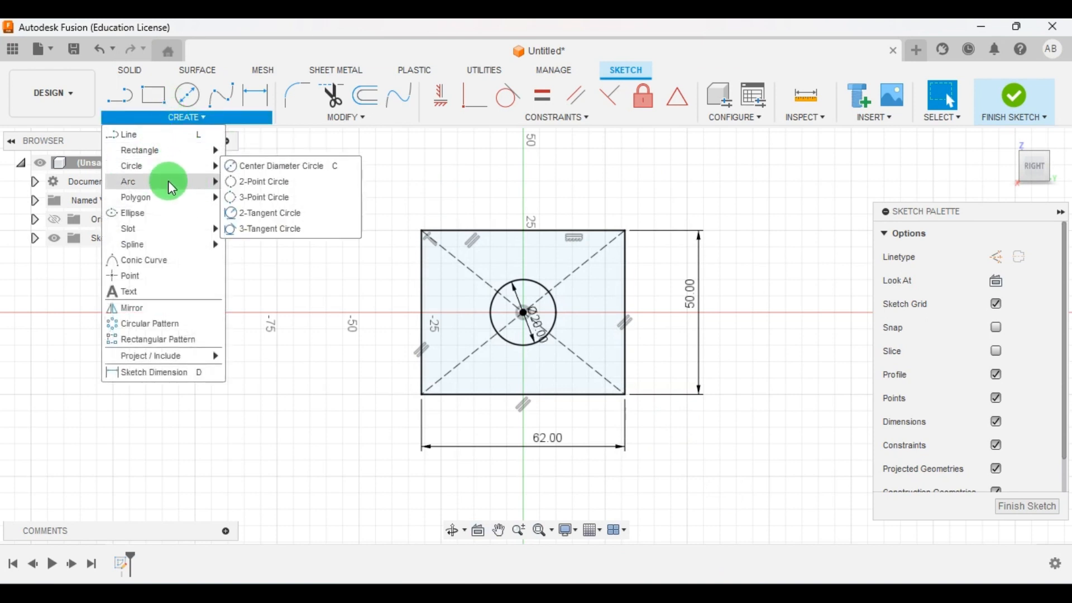
pyautogui.moveTo(168, 181)
pyautogui.click(244, 199)
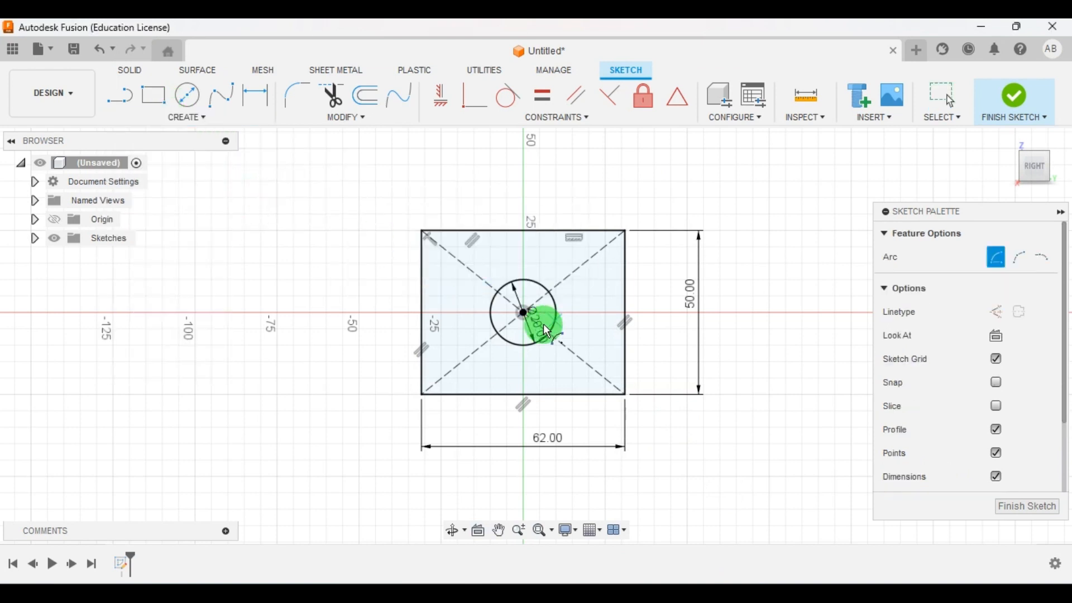
pyautogui.scroll(4, 628, 324)
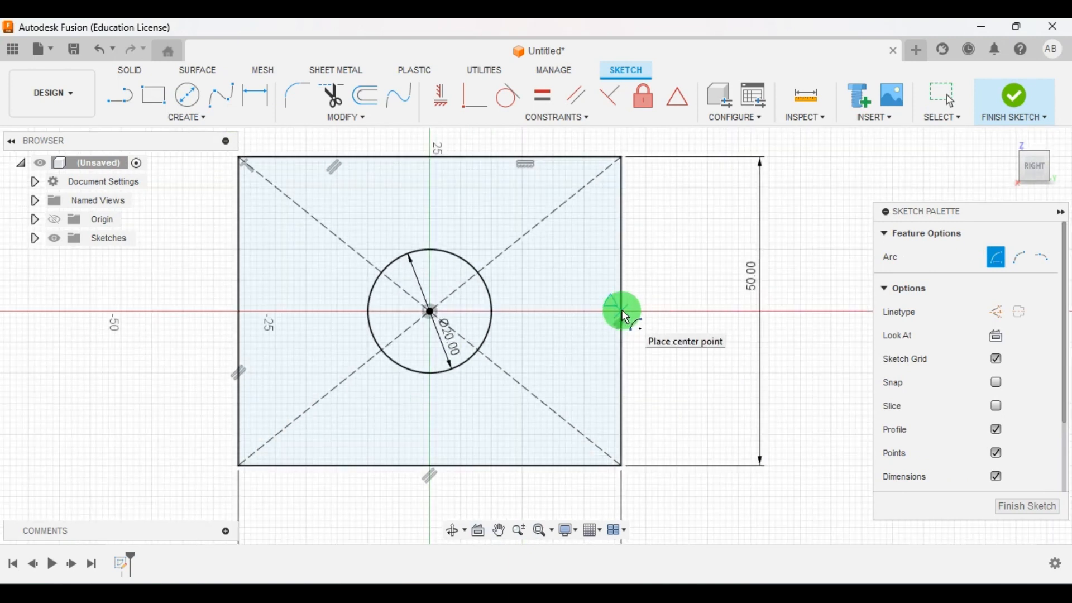
pyautogui.click(623, 311)
pyautogui.click(623, 245)
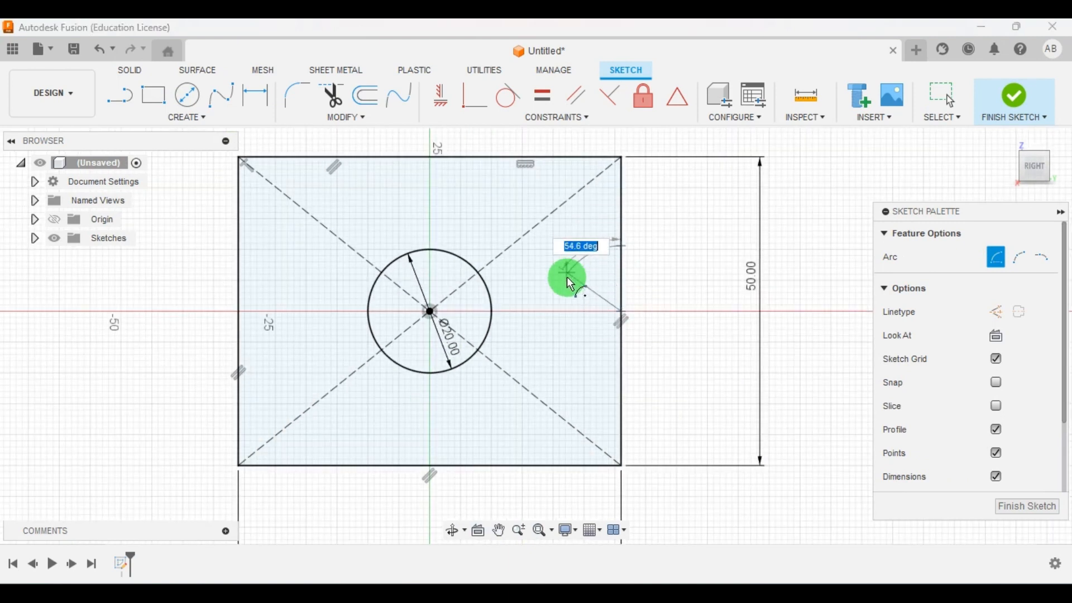
pyautogui.click(626, 383)
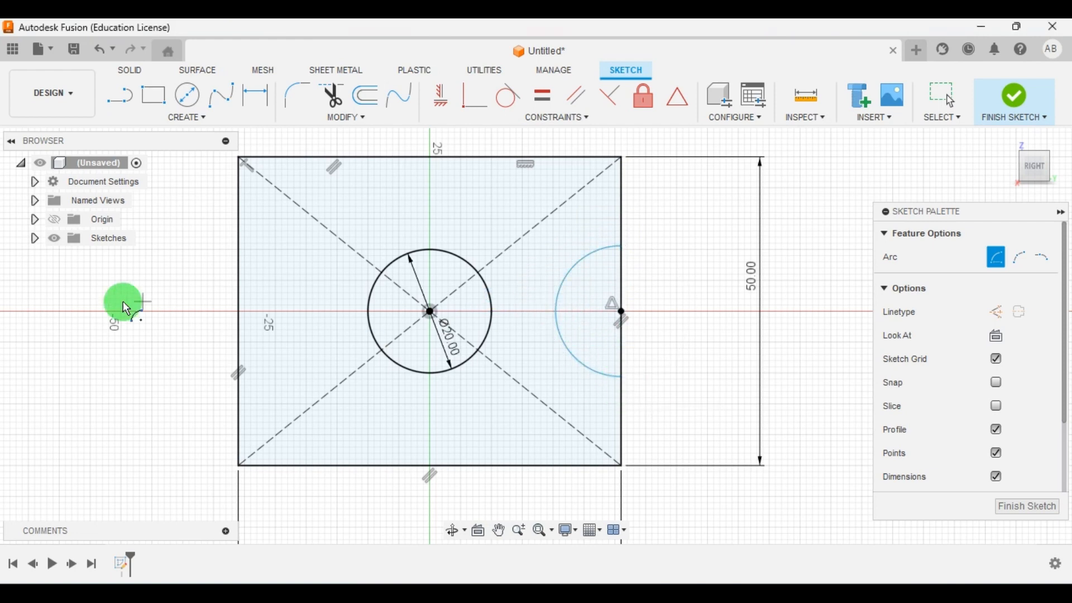
# Sketch a matching inward semicircular arc of about 10.6 mm radius centred on the midpoint of the rectangle's left edge
pyautogui.click(240, 312)
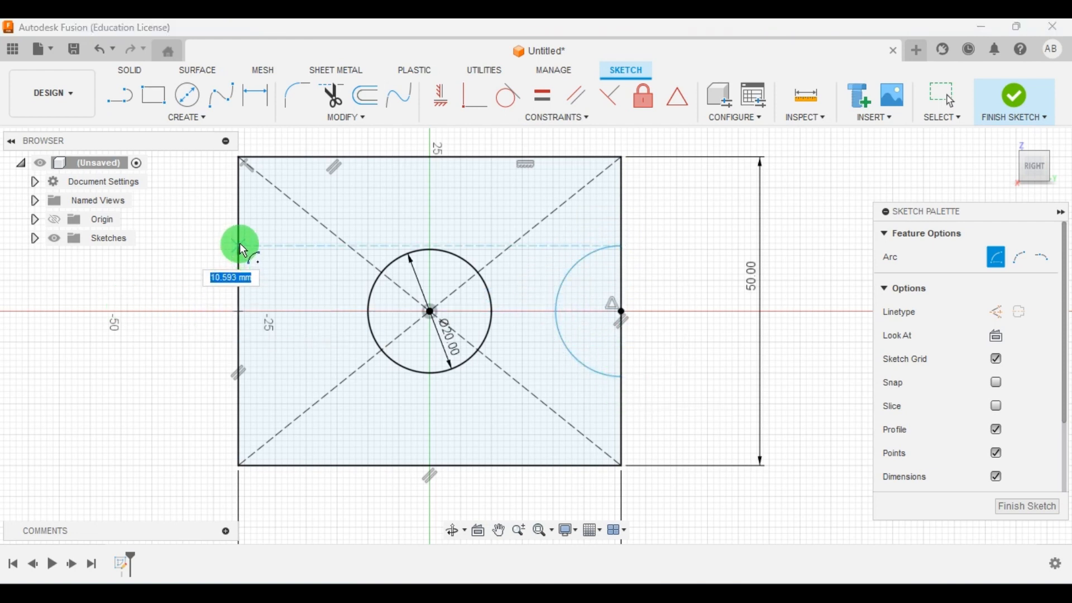
pyautogui.click(240, 377)
pyautogui.press('Escape')
pyautogui.scroll(-2, 468, 340)
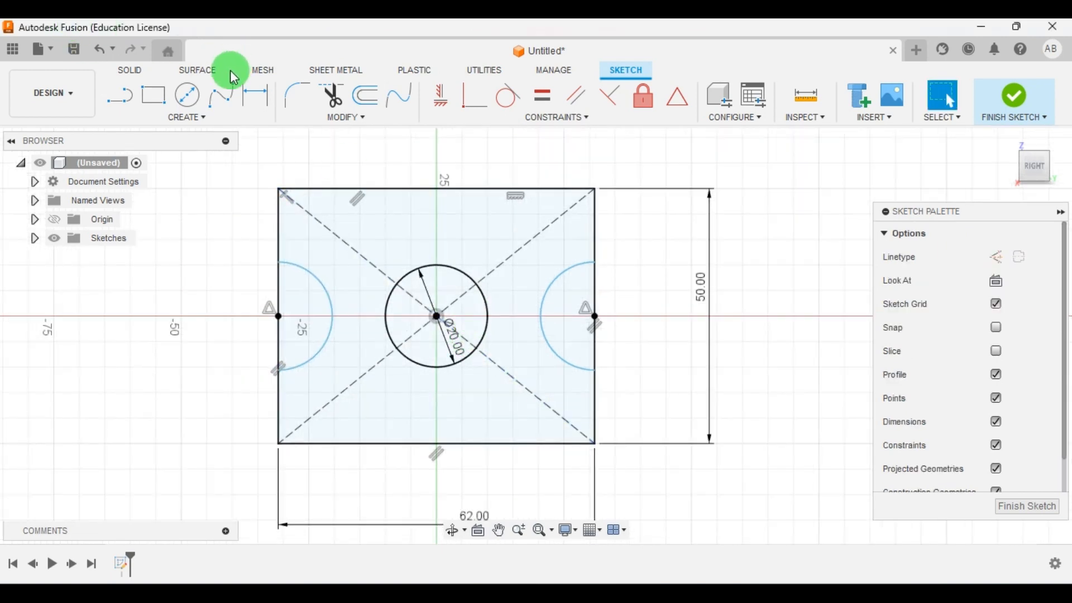
# Dimension both side arcs with a radius of 17 mm
pyautogui.click(255, 95)
pyautogui.click(553, 279)
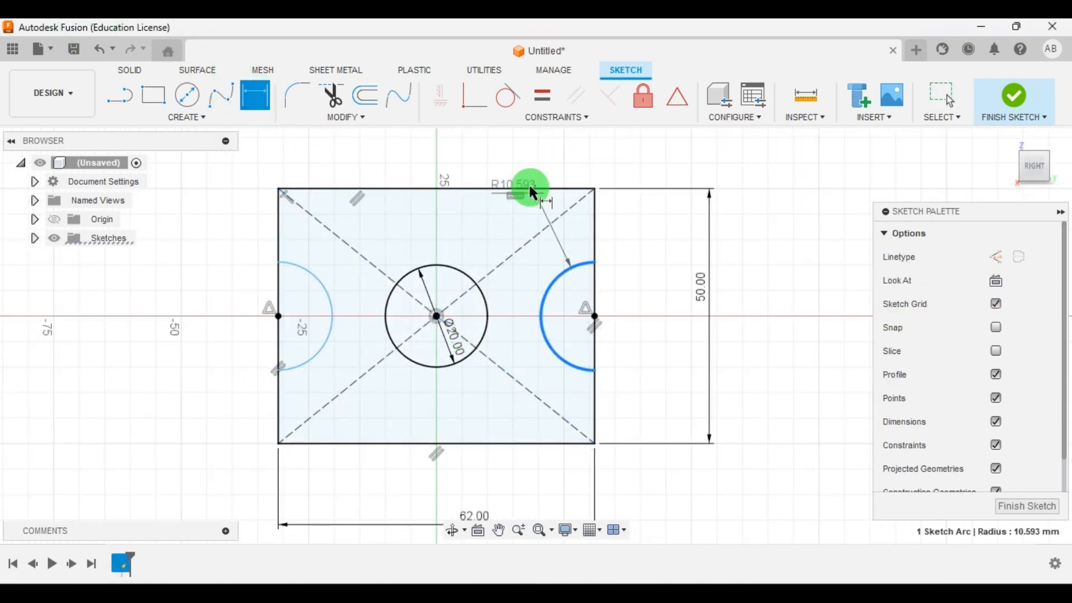
pyautogui.click(522, 161)
pyautogui.write('12')
pyautogui.press('Return')
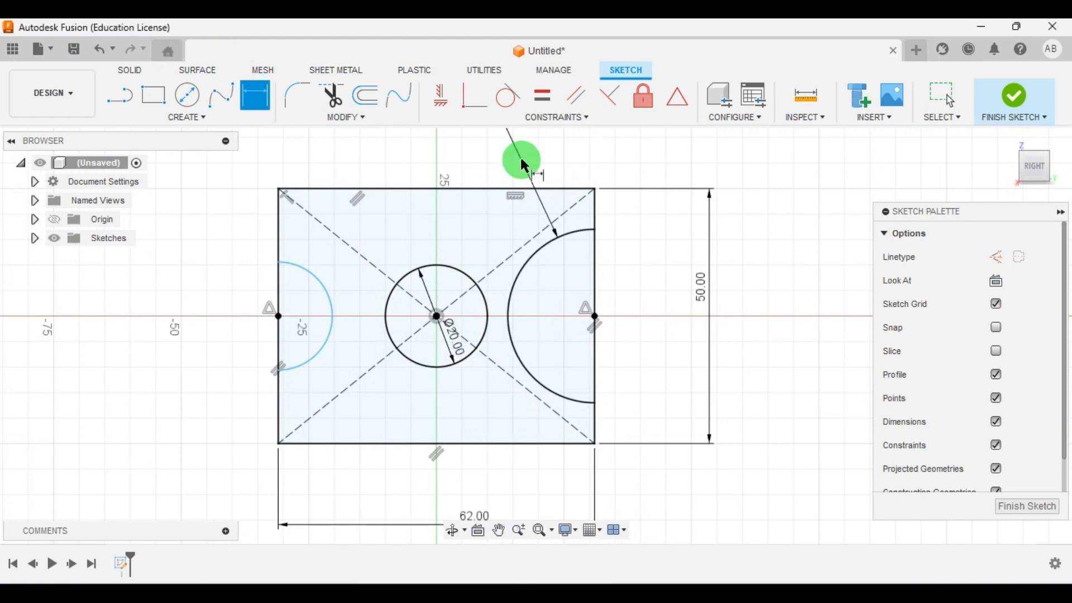
pyautogui.scroll(-2, 335, 348)
pyautogui.click(327, 334)
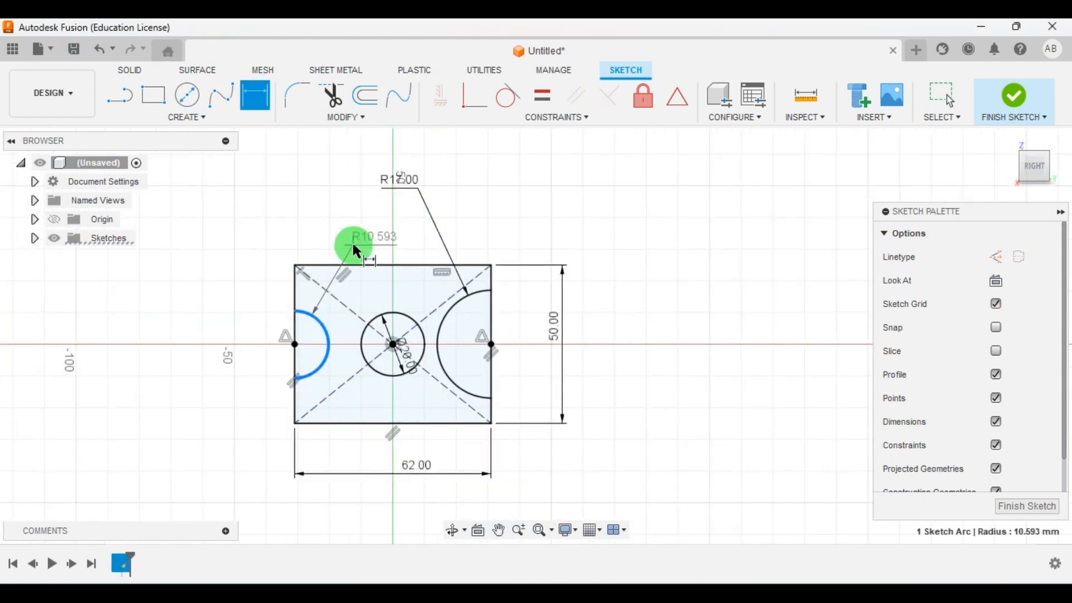
pyautogui.click(346, 223)
pyautogui.press('Return')
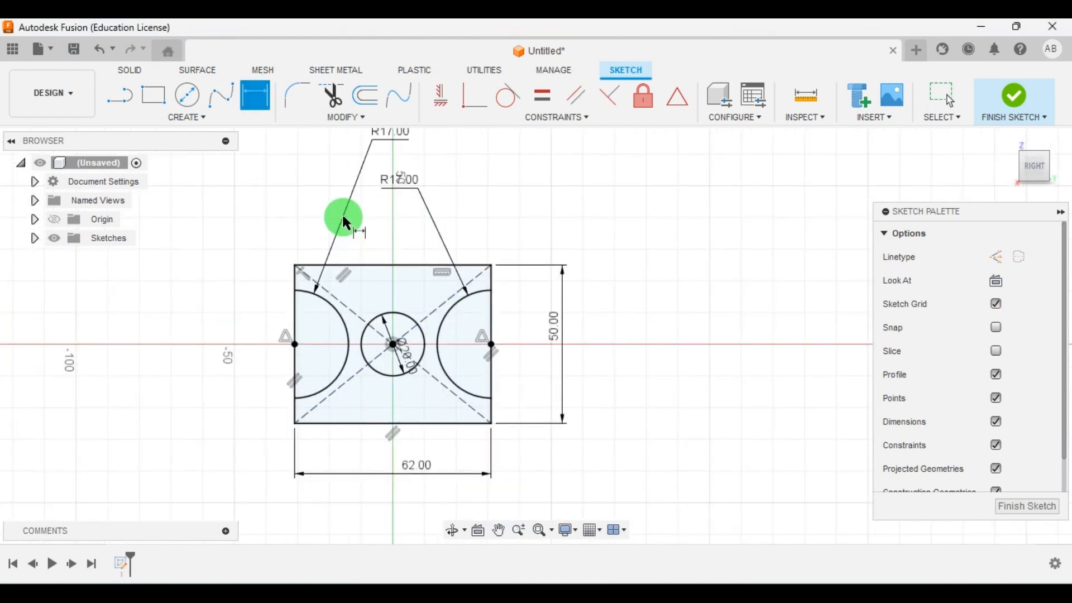
# Reposition the two arc radius dimensions outside the rectangle, one on each side
pyautogui.scroll(-3, 586, 268)
pyautogui.scroll(2, 611, 223)
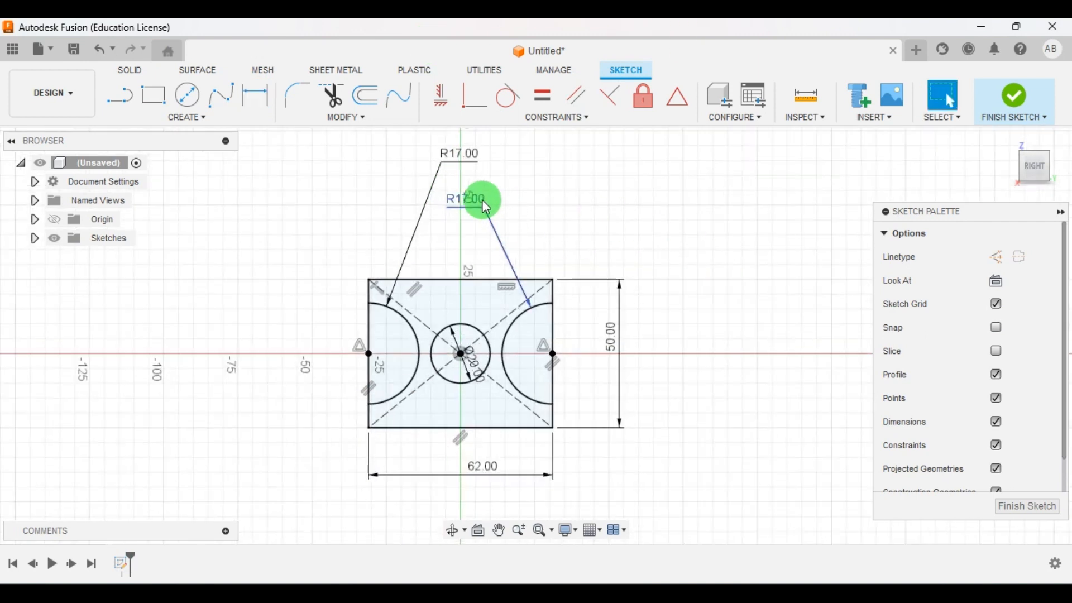
pyautogui.moveTo(484, 200); pyautogui.dragTo(565, 205)
pyautogui.moveTo(450, 153); pyautogui.dragTo(330, 213)
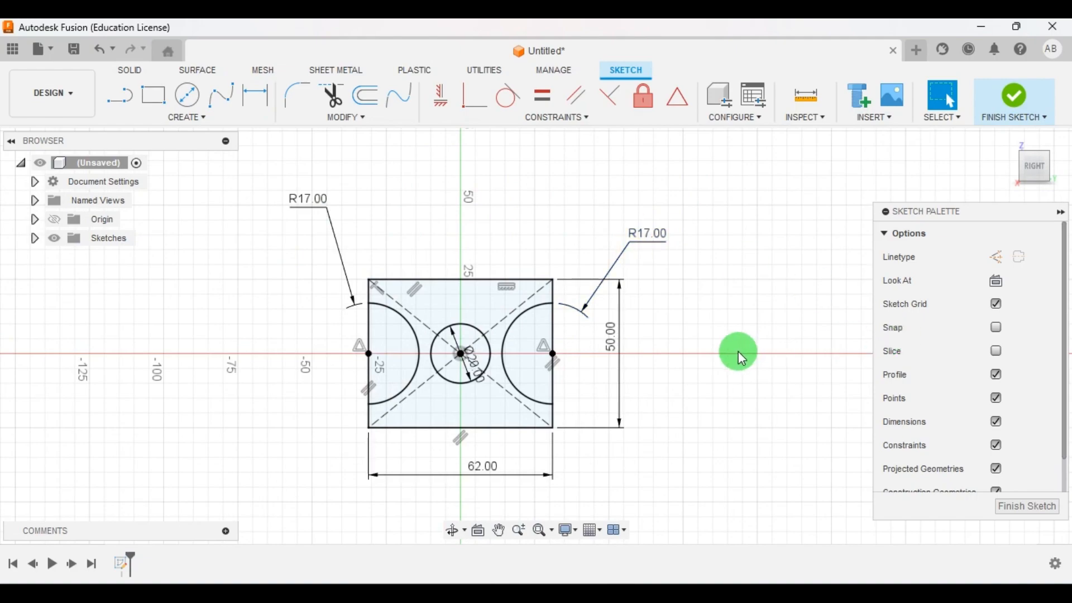
# Check the top slot in the reference drawing and sketch its three-line outline, about 23 mm wide and 5 mm deep, below the rectangle's upper edge
pyautogui.click(789, 597)
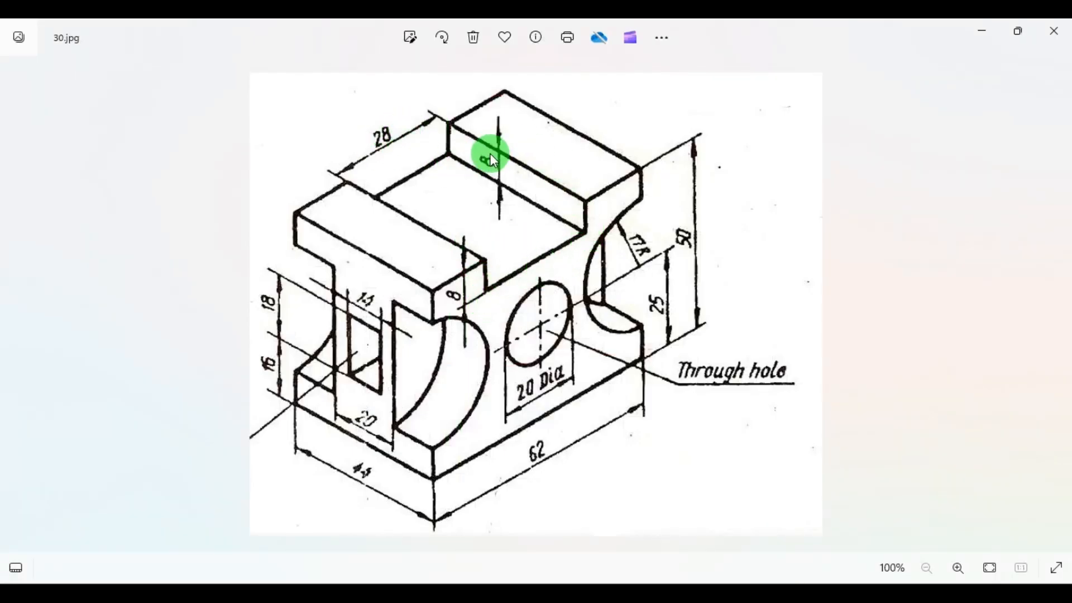
pyautogui.click(740, 593)
pyautogui.scroll(1, 503, 285)
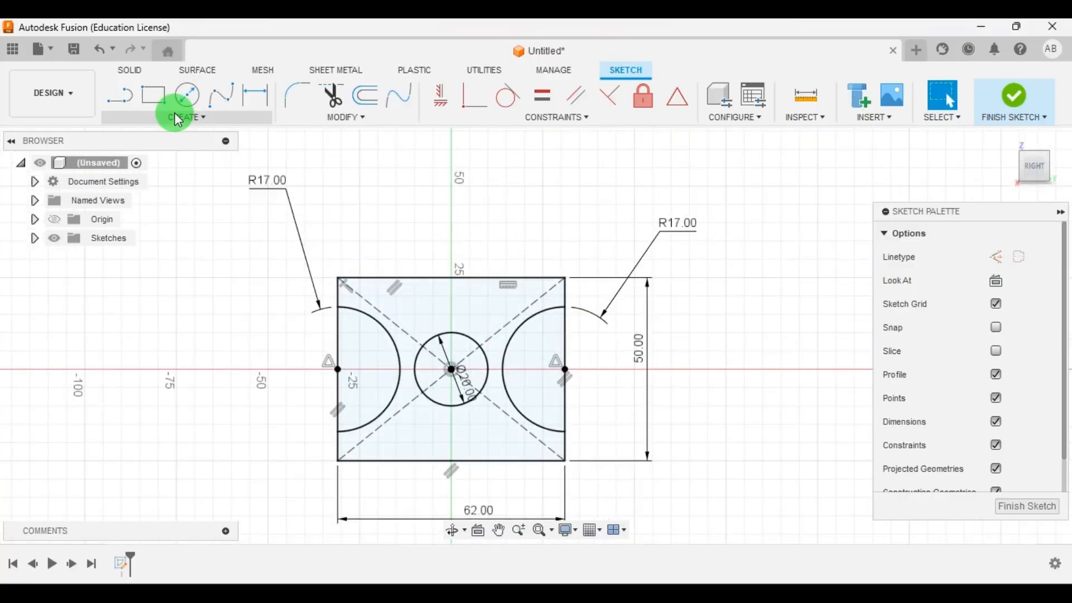
pyautogui.click(125, 104)
pyautogui.scroll(1, 366, 262)
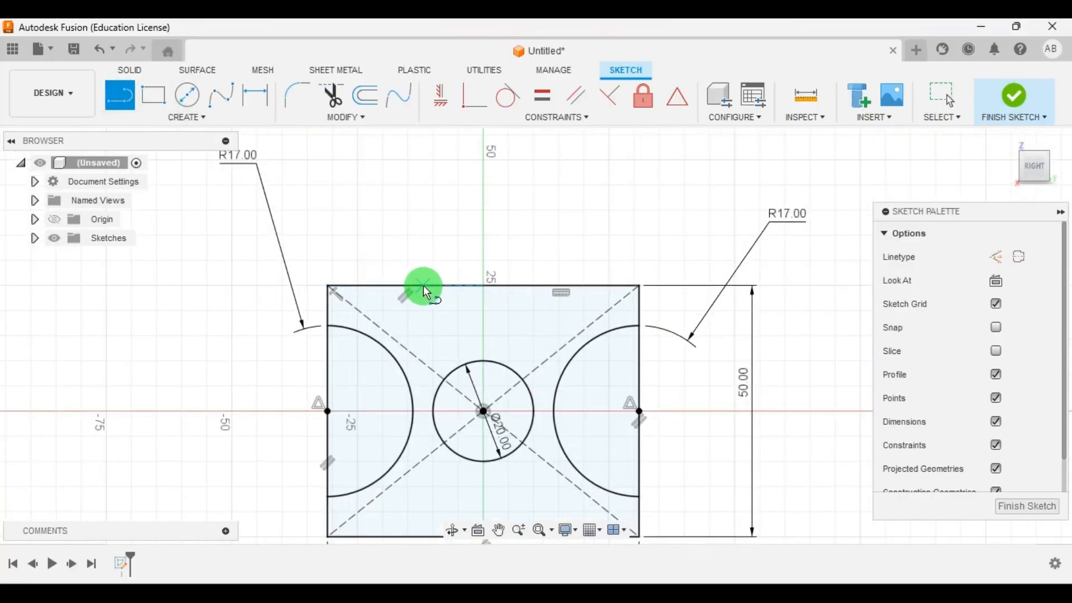
pyautogui.click(425, 295)
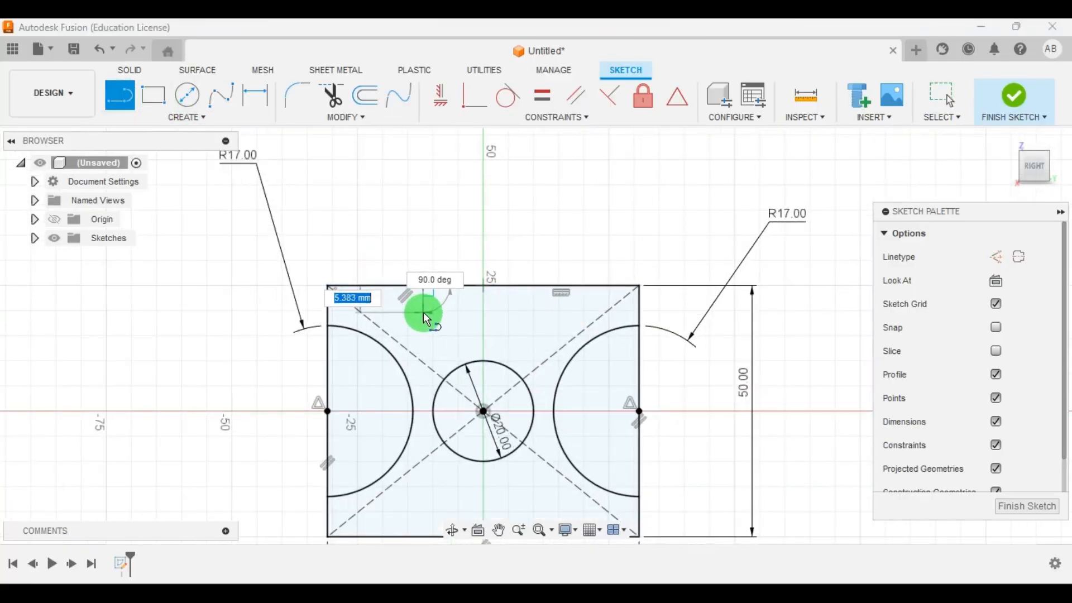
pyautogui.click(539, 289)
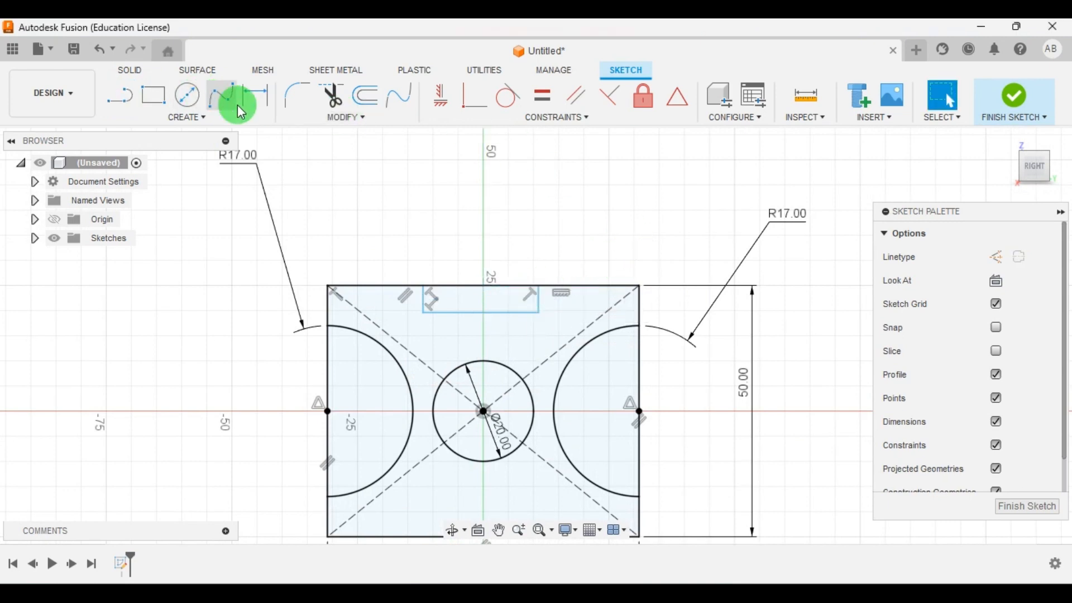
# Dimension the slot's bottom line to a width of 28 mm
pyautogui.click(256, 95)
pyautogui.scroll(1, 475, 302)
pyautogui.press('Escape')
pyautogui.click(493, 317)
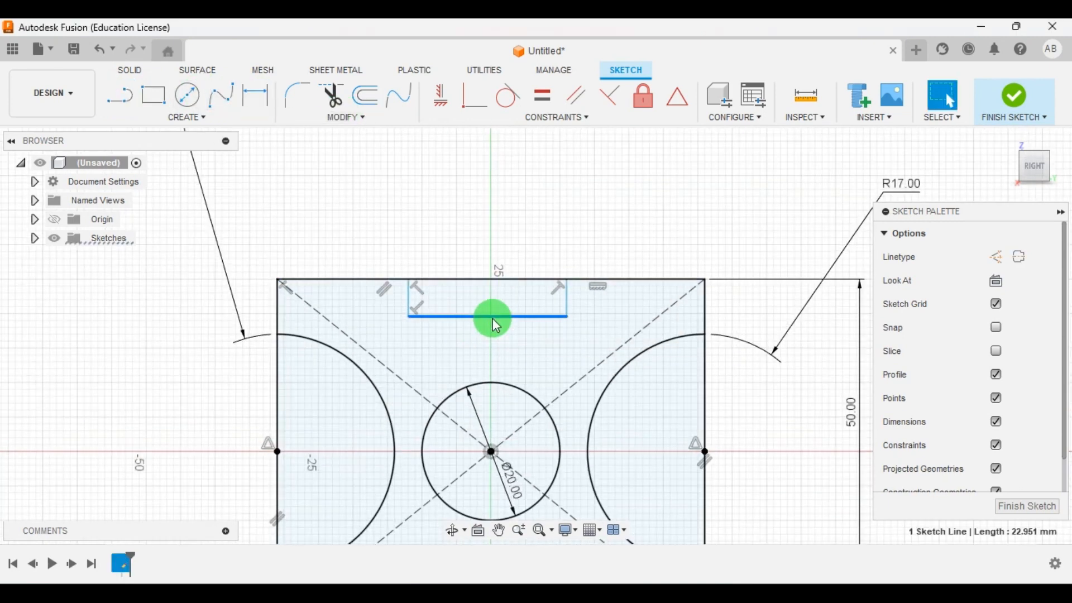
pyautogui.click(256, 95)
pyautogui.click(427, 318)
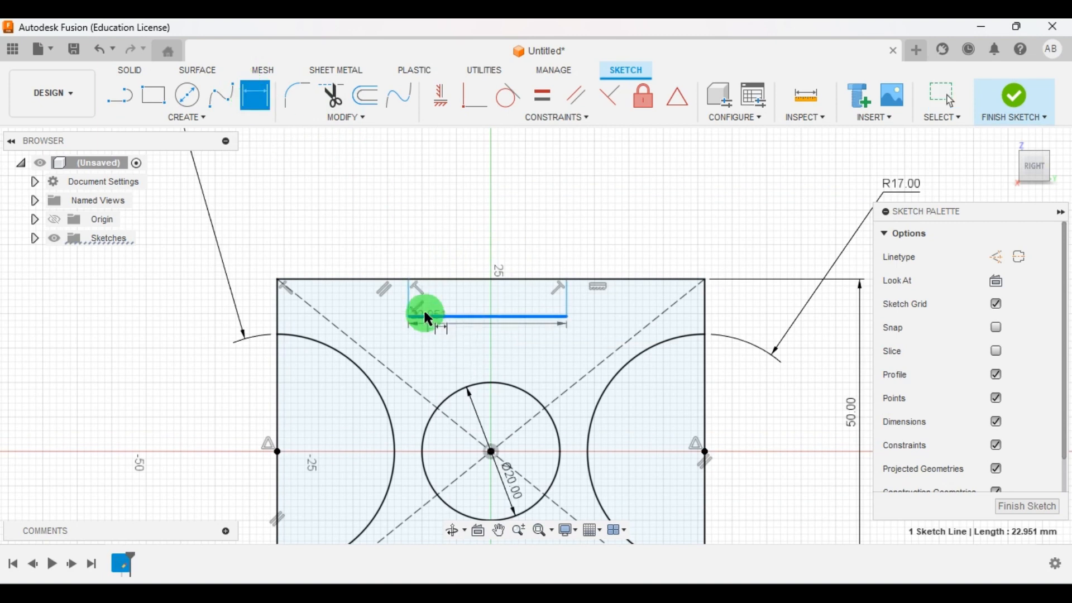
pyautogui.click(489, 218)
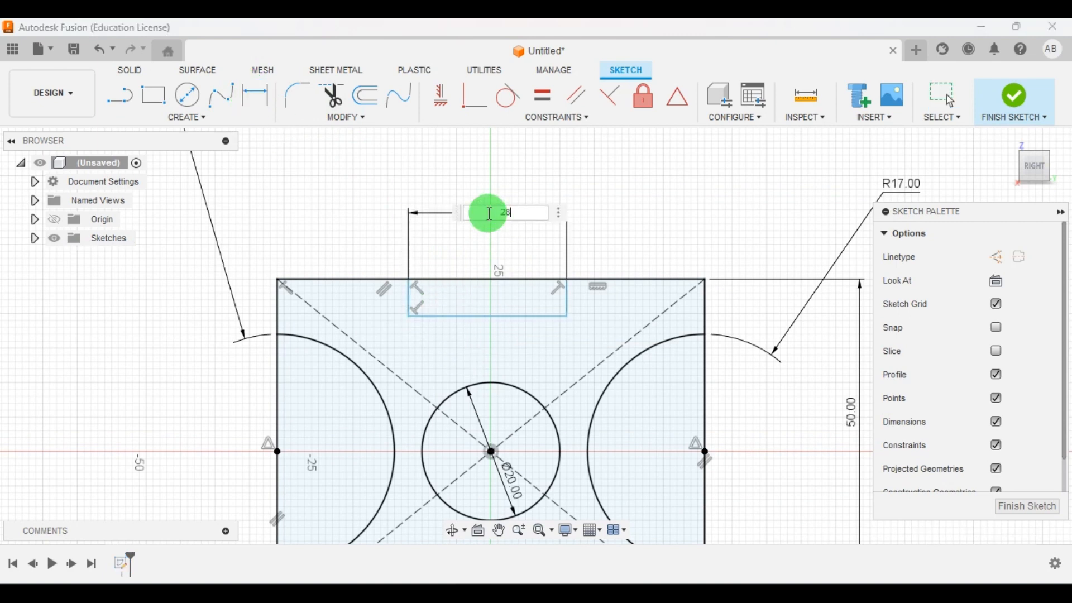
pyautogui.press('Return')
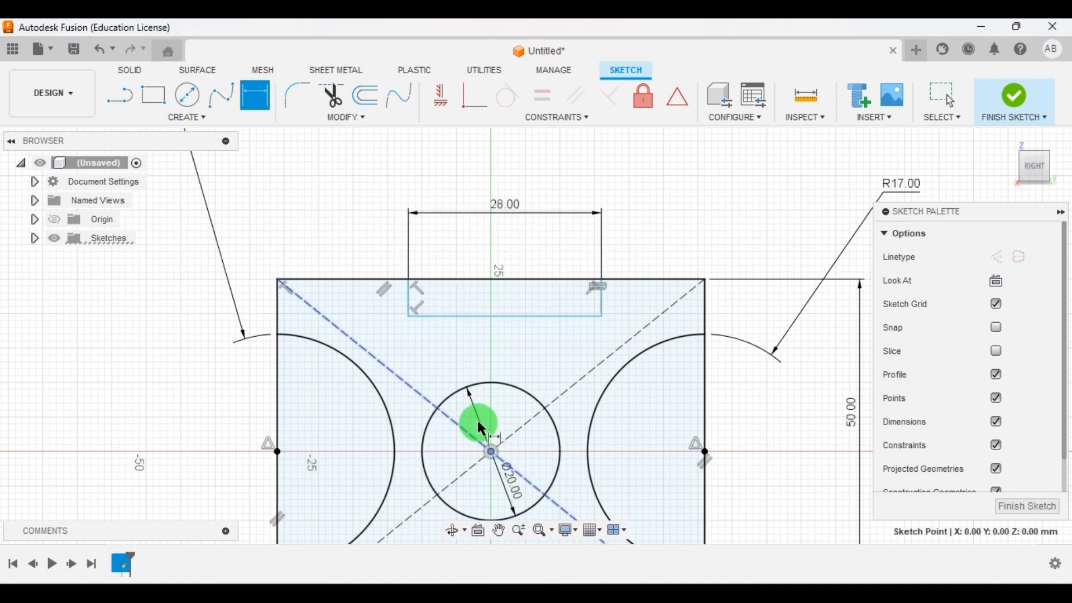
# Center the slot by dimensioning its left side at 28/2 mm from the sketch origin
pyautogui.click(413, 300)
pyautogui.click(451, 247)
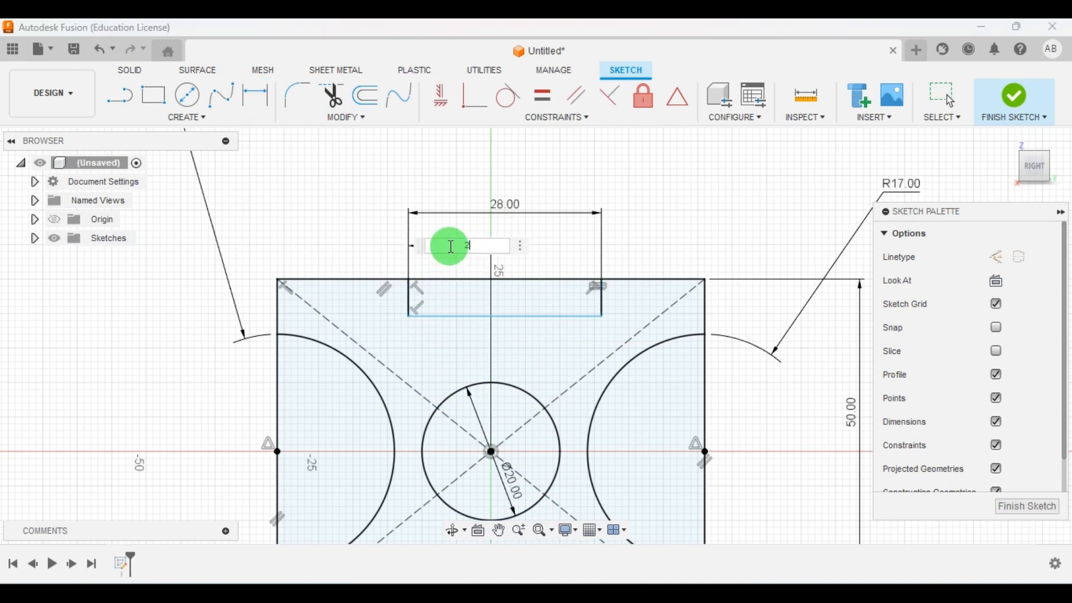
pyautogui.write('28/2')
pyautogui.press('Return')
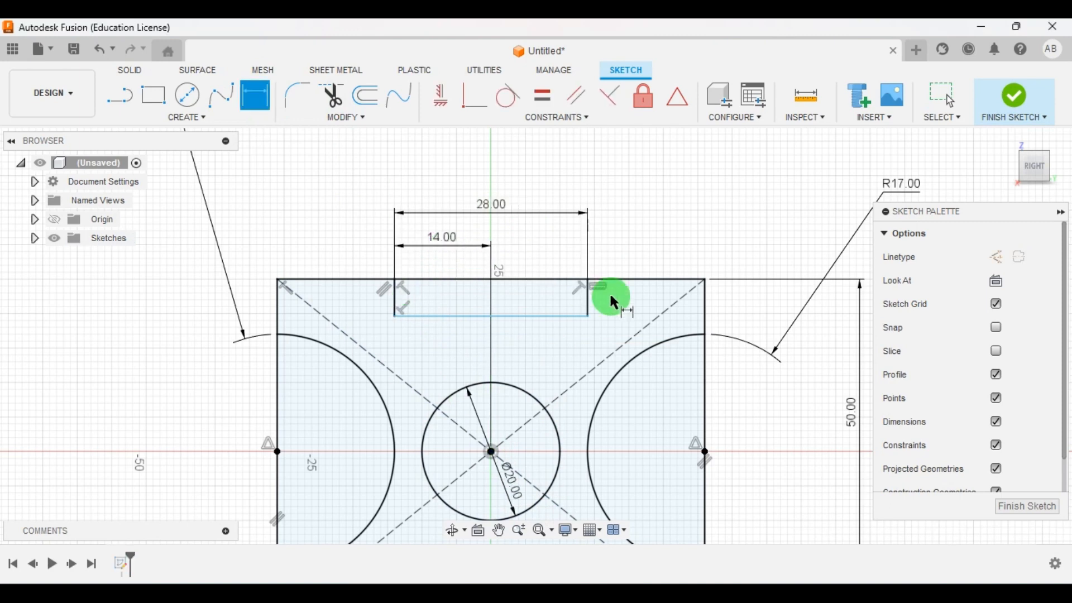
# Dimension the slot's depth below the rectangle's upper edge as 8 mm
pyautogui.click(591, 304)
pyautogui.click(758, 305)
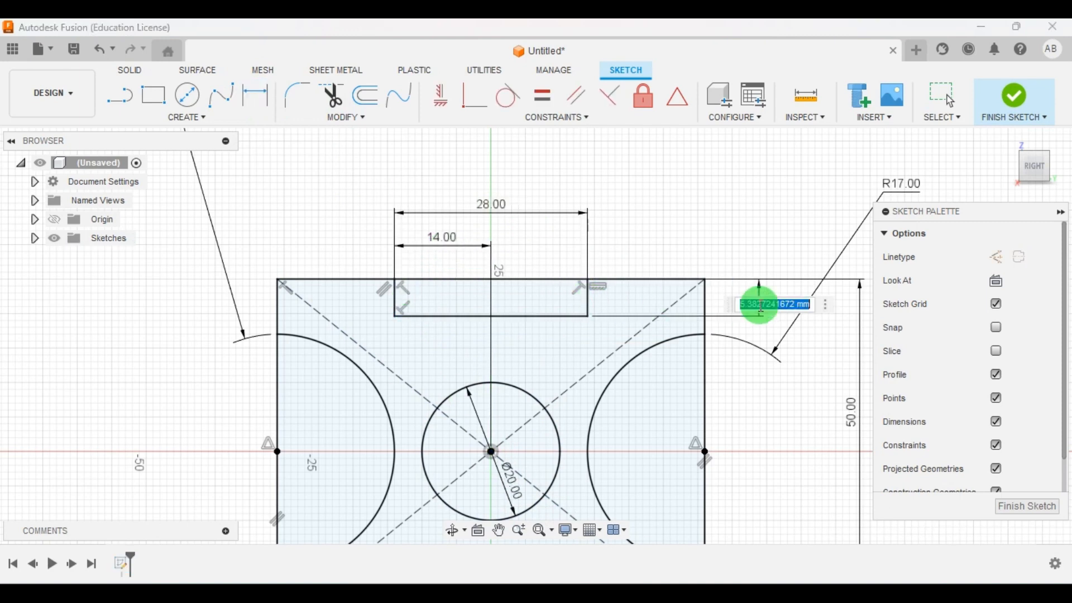
pyautogui.write('8')
pyautogui.press('Return')
pyautogui.scroll(-4, 592, 346)
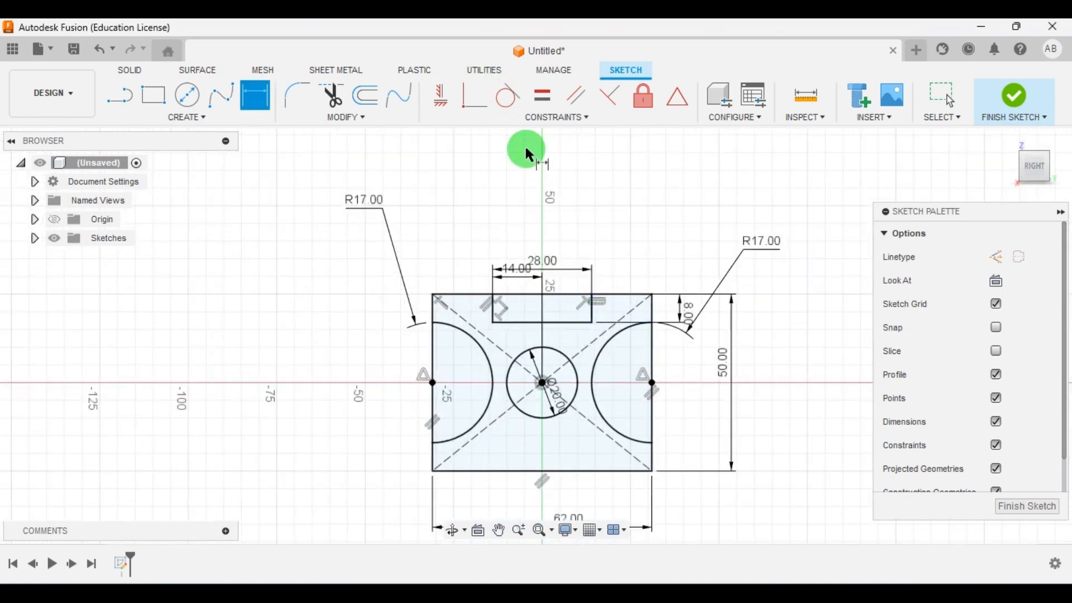
# Compare the side profile with the reference drawing 30.jpg and finish the sketch
pyautogui.scroll(3, 634, 310)
pyautogui.scroll(-3, 637, 315)
pyautogui.hotkey('alt', 'Tab')
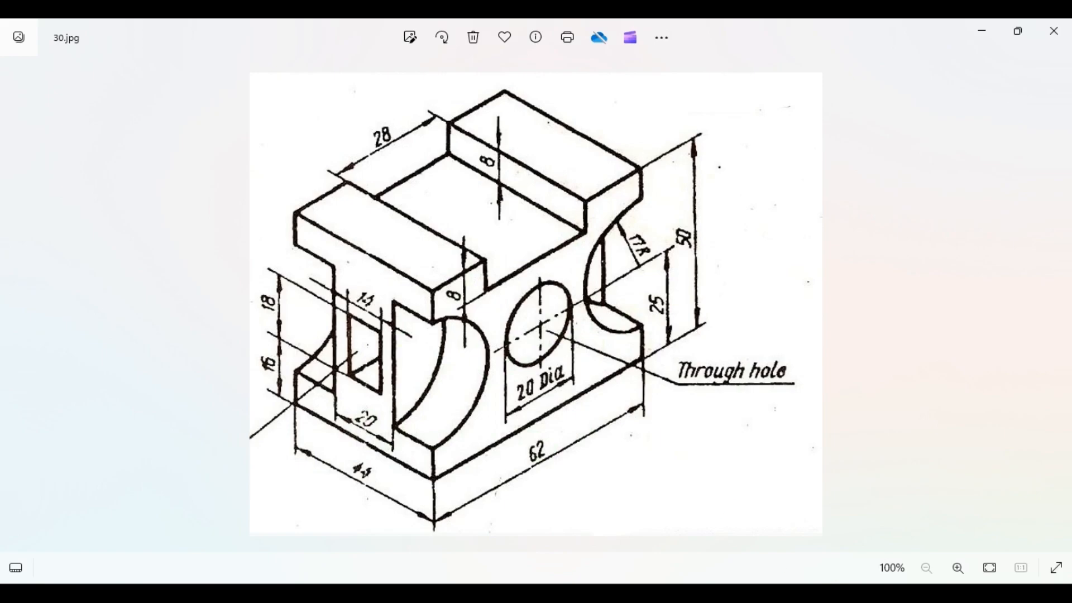
pyautogui.hotkey('alt', 'Tab')
pyautogui.scroll(-3, 663, 441)
pyautogui.scroll(2, 663, 441)
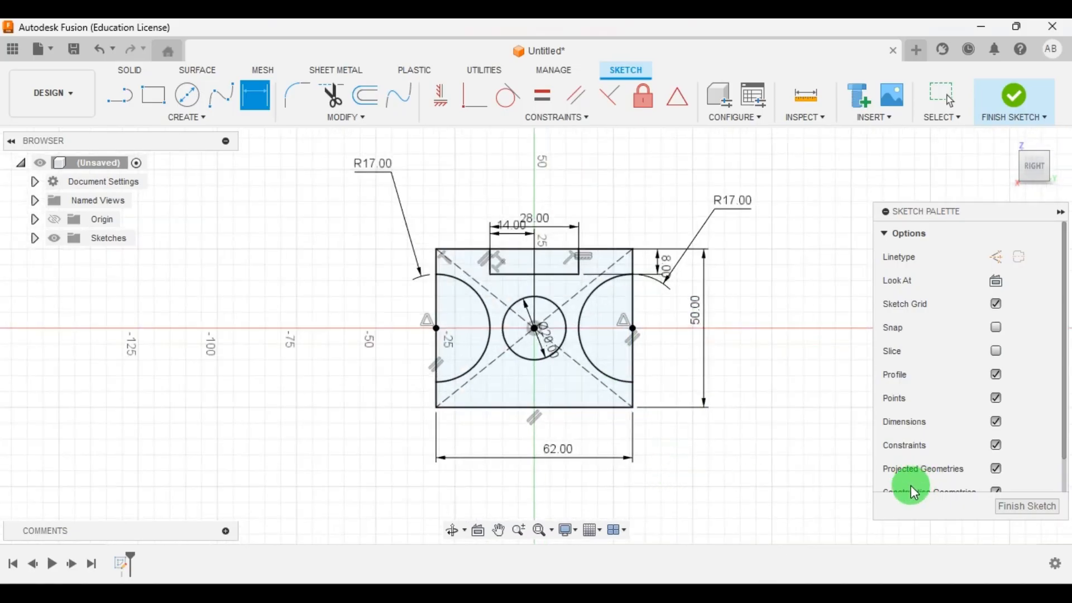
pyautogui.scroll(3, 546, 258)
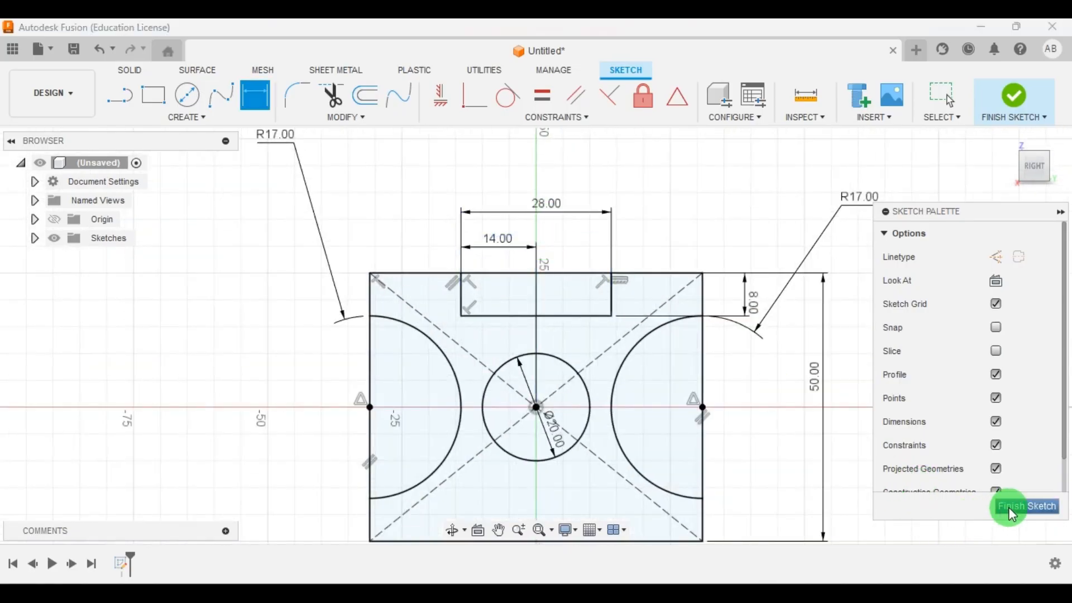
pyautogui.click(1014, 515)
# Check the block's depth in the reference drawing and extrude the profile around the slot, hole and side arcs symmetrically, 44 mm whole length, as a new body
pyautogui.scroll(-2, 653, 313)
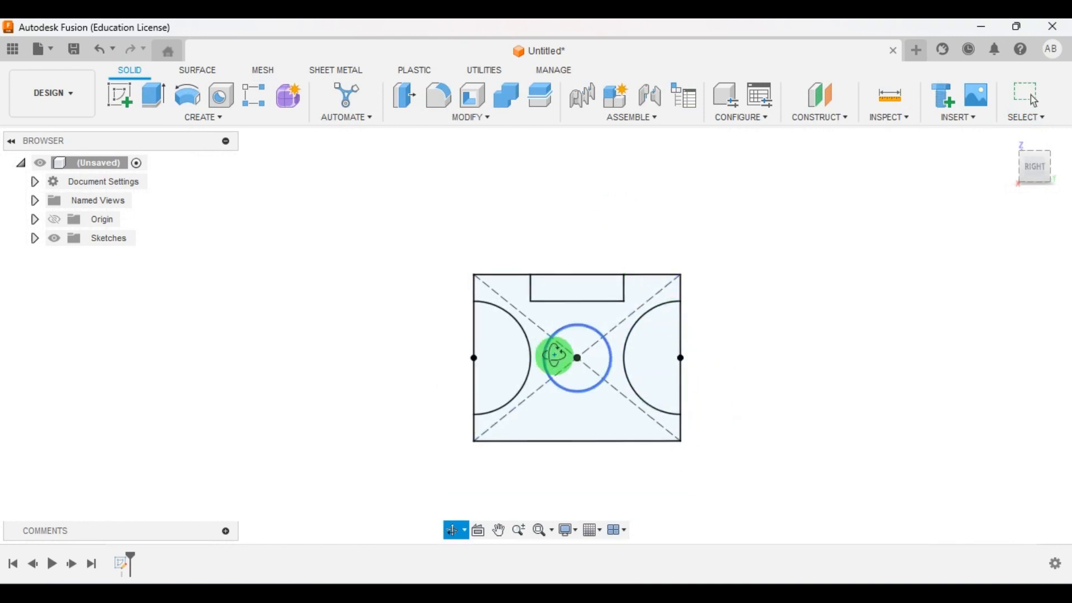
pyautogui.moveTo(556, 356)
pyautogui.keyDown('shift'); pyautogui.mouseDown(button='middle')
pyautogui.moveTo(577, 359)
pyautogui.moveTo(488, 268)
pyautogui.moveTo(627, 391)
pyautogui.mouseUp(button='middle'); pyautogui.keyUp('shift')
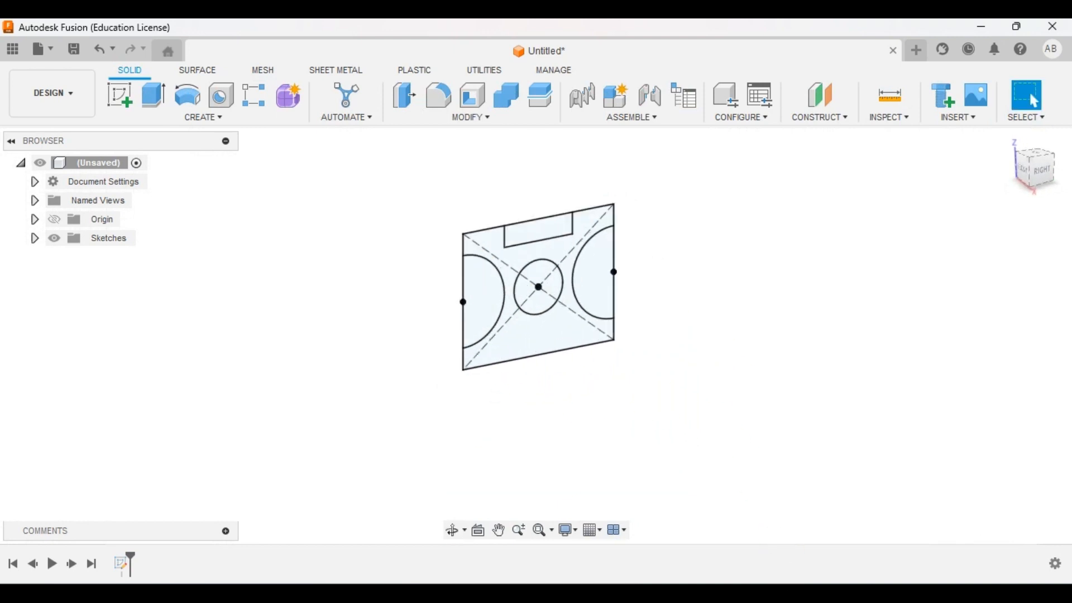
pyautogui.click(784, 599)
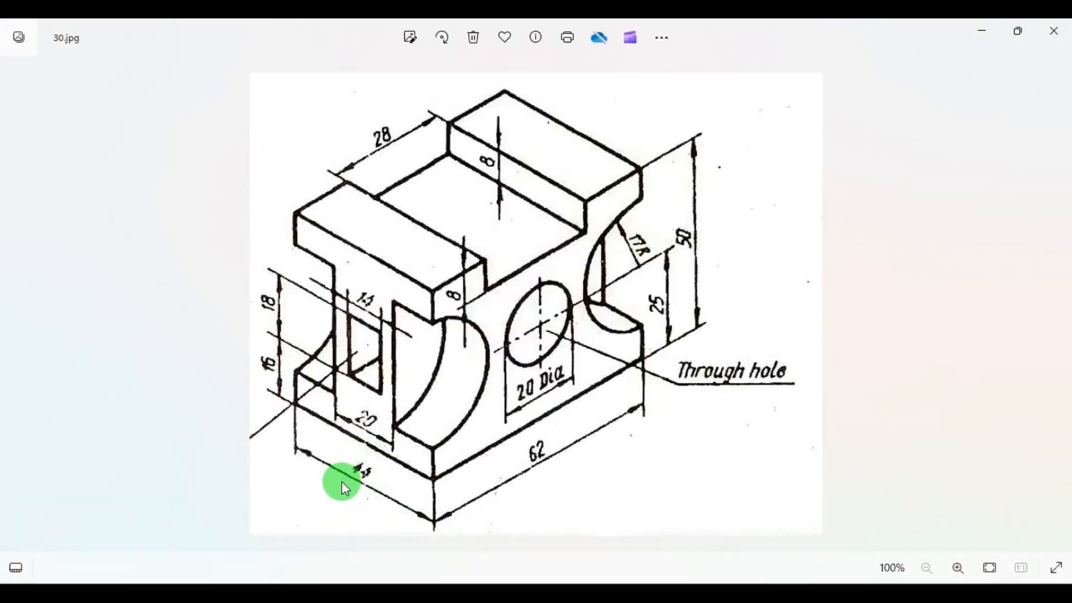
pyautogui.click(751, 587)
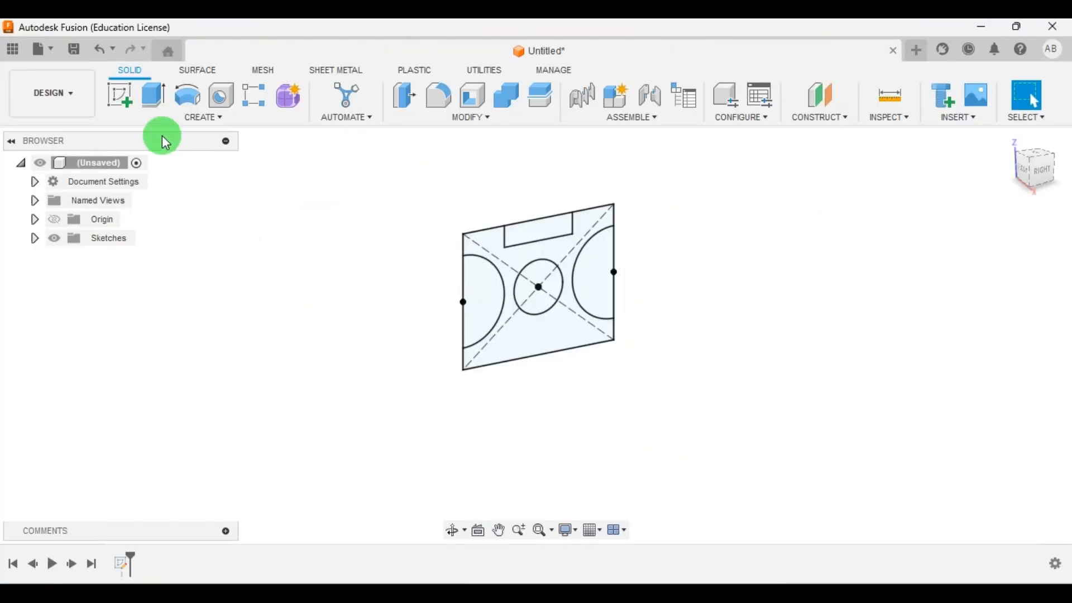
pyautogui.click(154, 94)
pyautogui.click(487, 243)
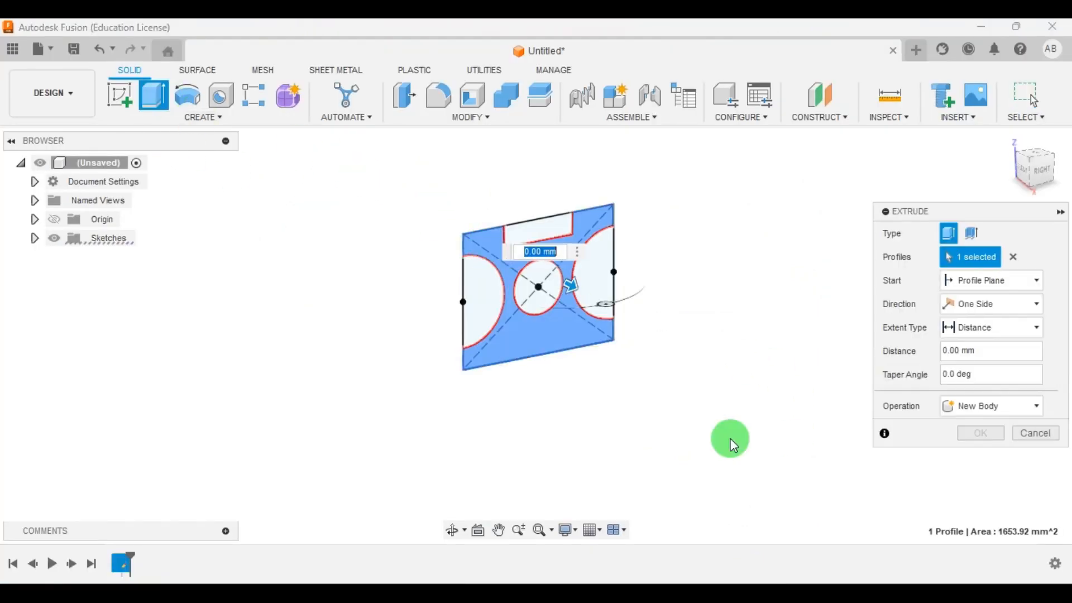
pyautogui.click(1005, 306)
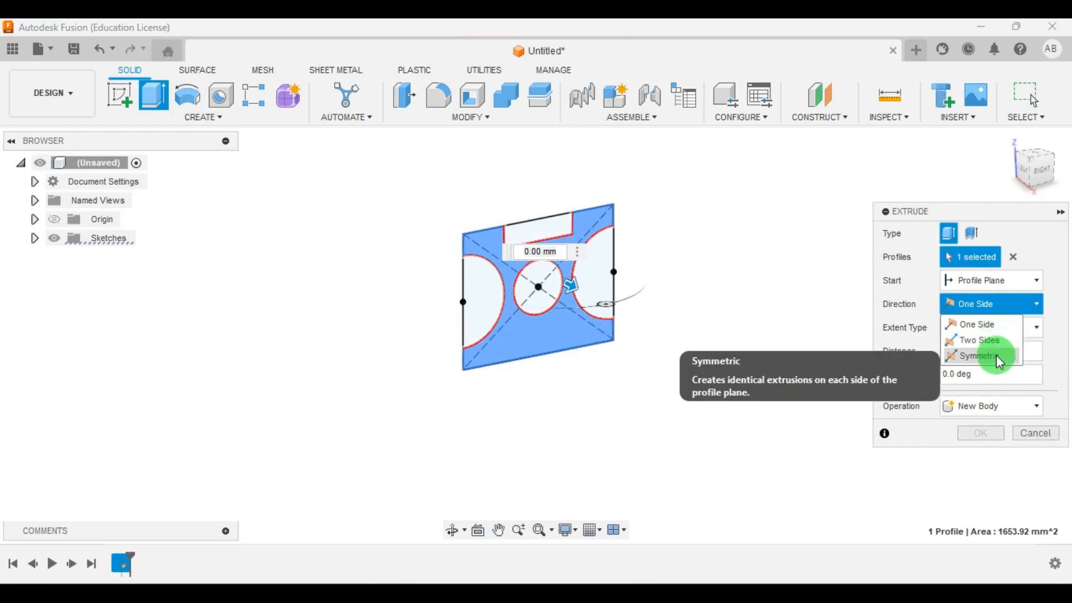
pyautogui.click(996, 355)
pyautogui.click(1004, 374)
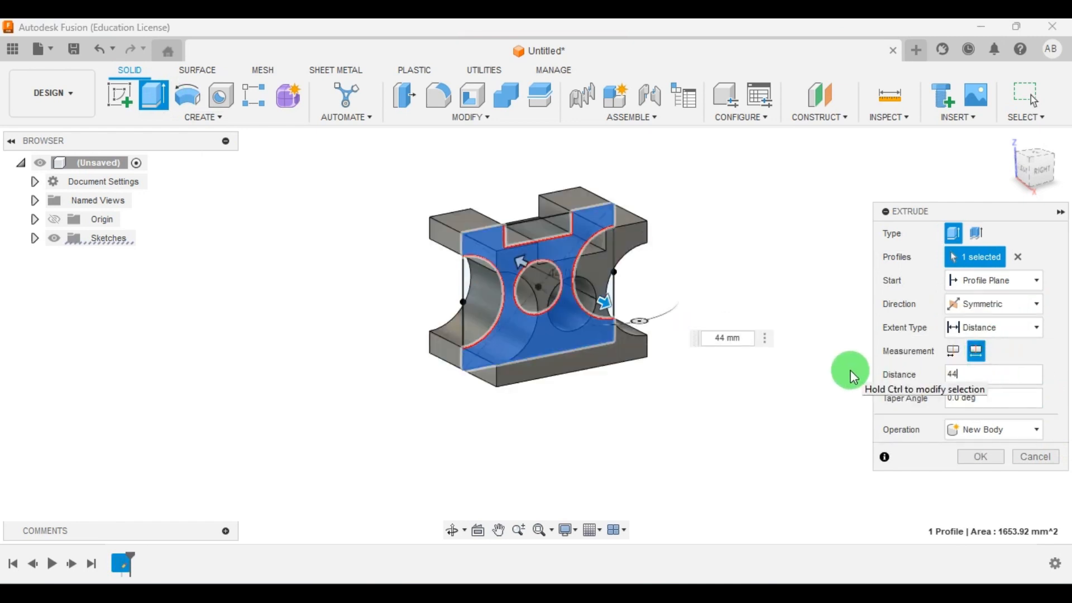
pyautogui.click(981, 457)
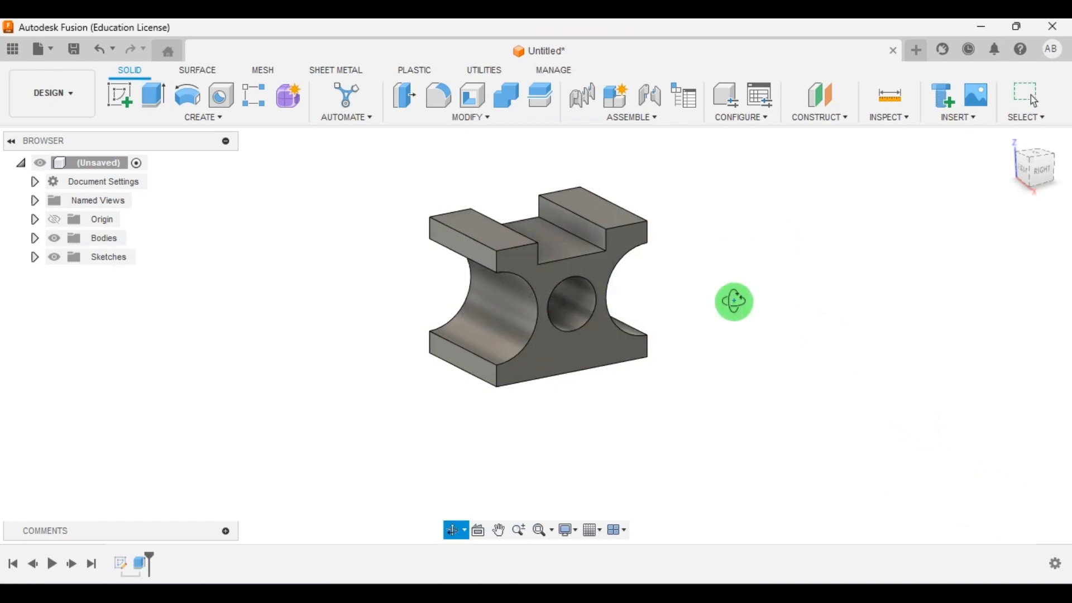
# Make the side profile sketch Sketch1 visible again over the extruded body
pyautogui.click(35, 257)
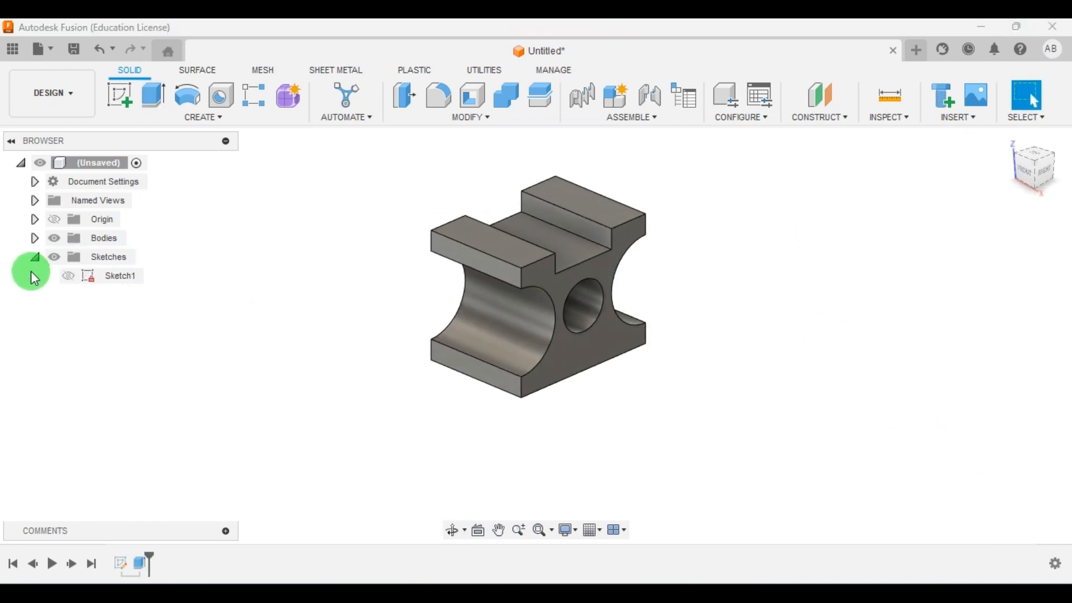
pyautogui.click(68, 276)
pyautogui.keyDown('shift'); pyautogui.moveTo(886, 391); pyautogui.dragTo(873, 381, button='middle'); pyautogui.keyUp('shift')
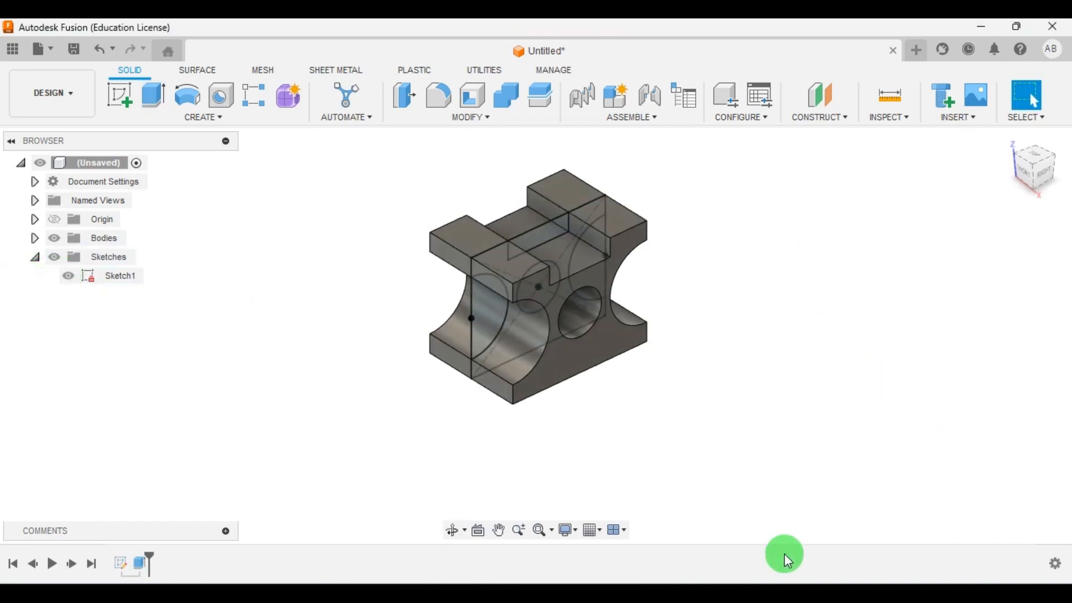
# Check the web thickness in the reference drawing and extrude both half-circle side profiles symmetrically, 20 mm whole length, joined to the body
pyautogui.click(765, 599)
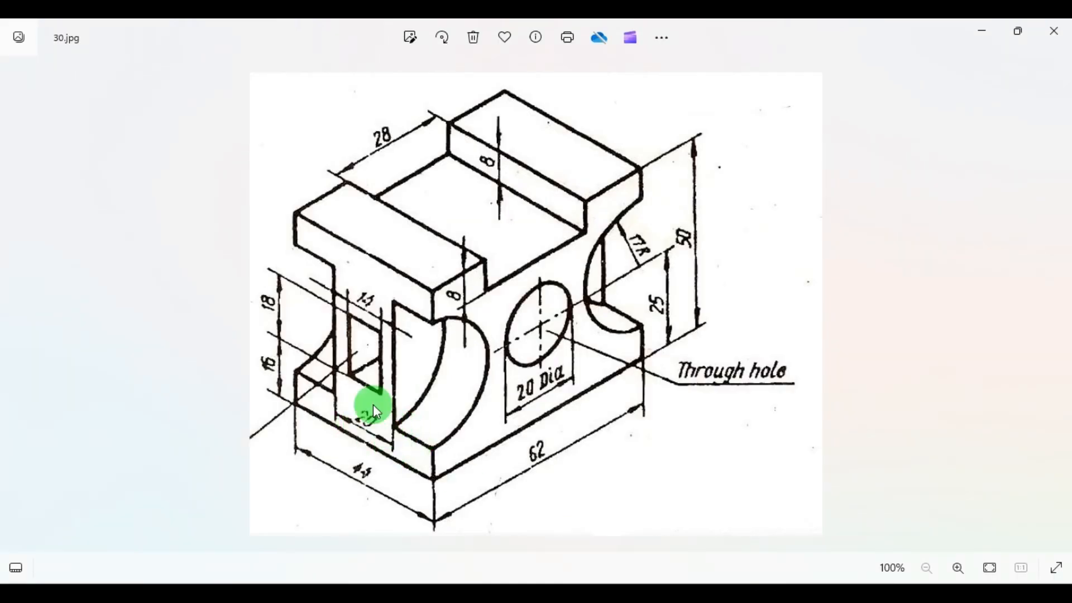
pyautogui.click(765, 599)
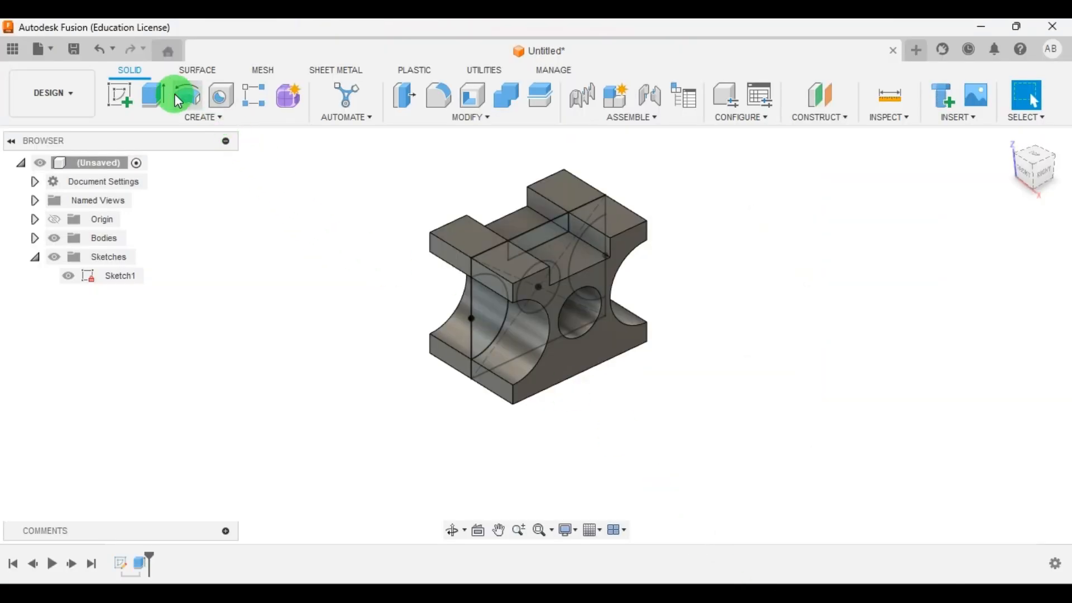
pyautogui.click(158, 101)
pyautogui.click(483, 320)
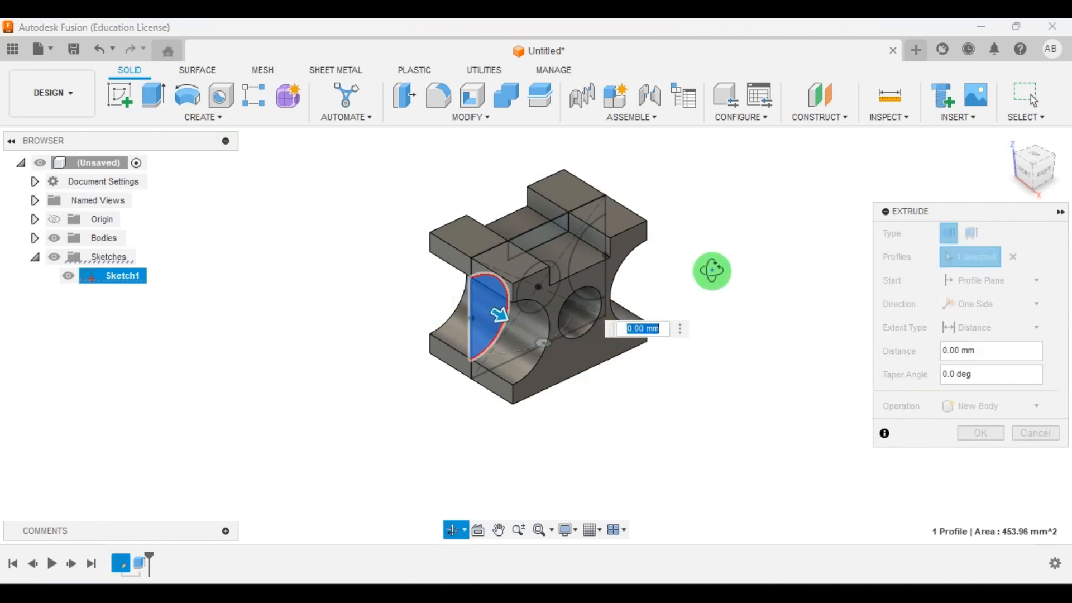
pyautogui.keyDown('shift'); pyautogui.moveTo(710, 268); pyautogui.dragTo(581, 302, button='middle'); pyautogui.keyUp('shift')
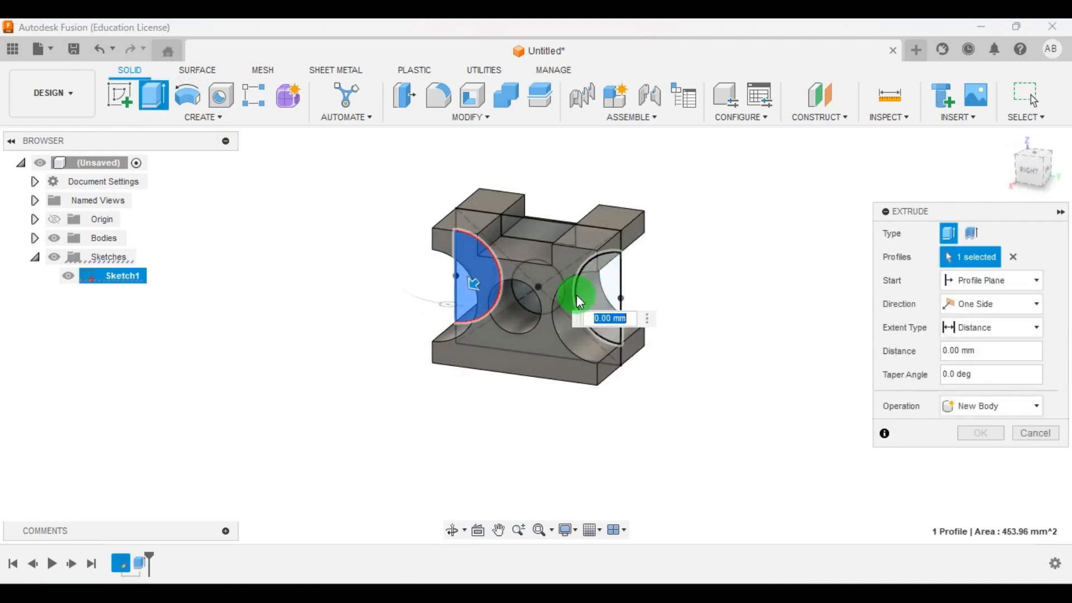
pyautogui.click(614, 290)
pyautogui.keyDown('shift'); pyautogui.moveTo(649, 383); pyautogui.dragTo(696, 442, button='middle'); pyautogui.keyUp('shift')
pyautogui.click(990, 316)
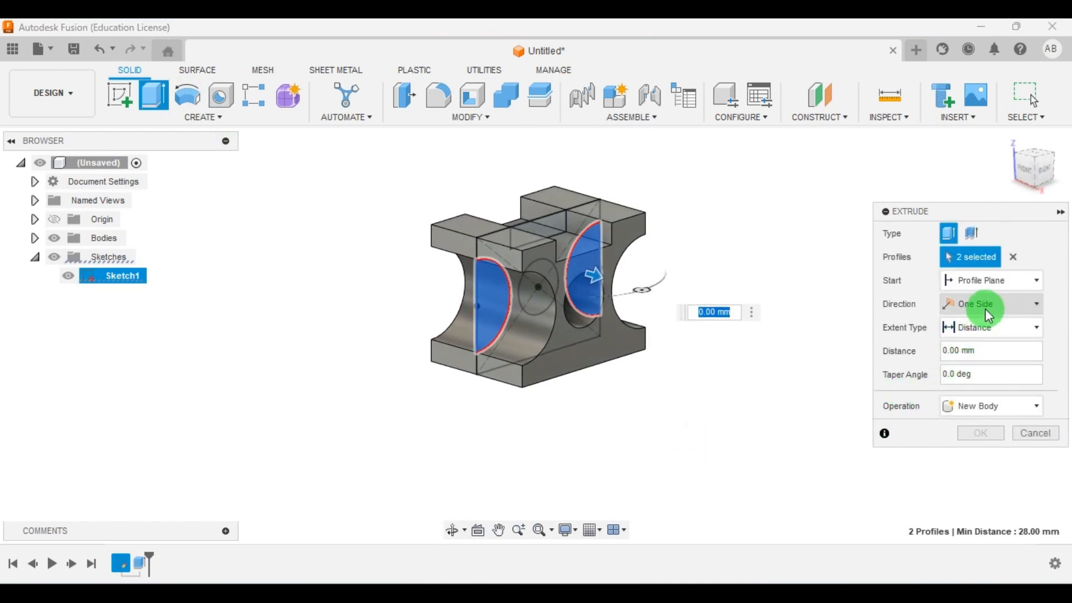
pyautogui.click(981, 354)
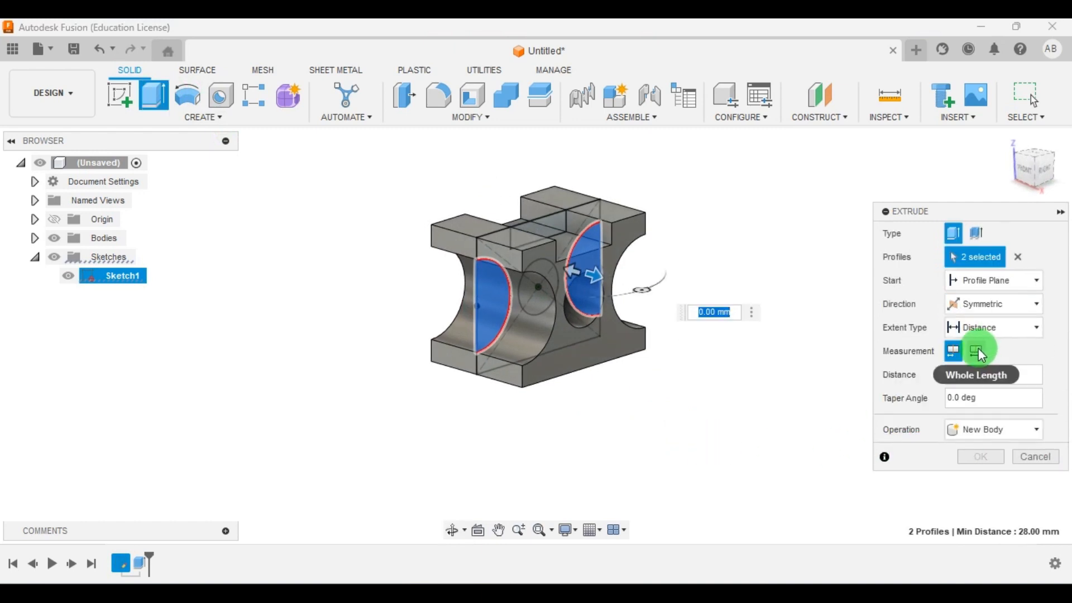
pyautogui.click(982, 354)
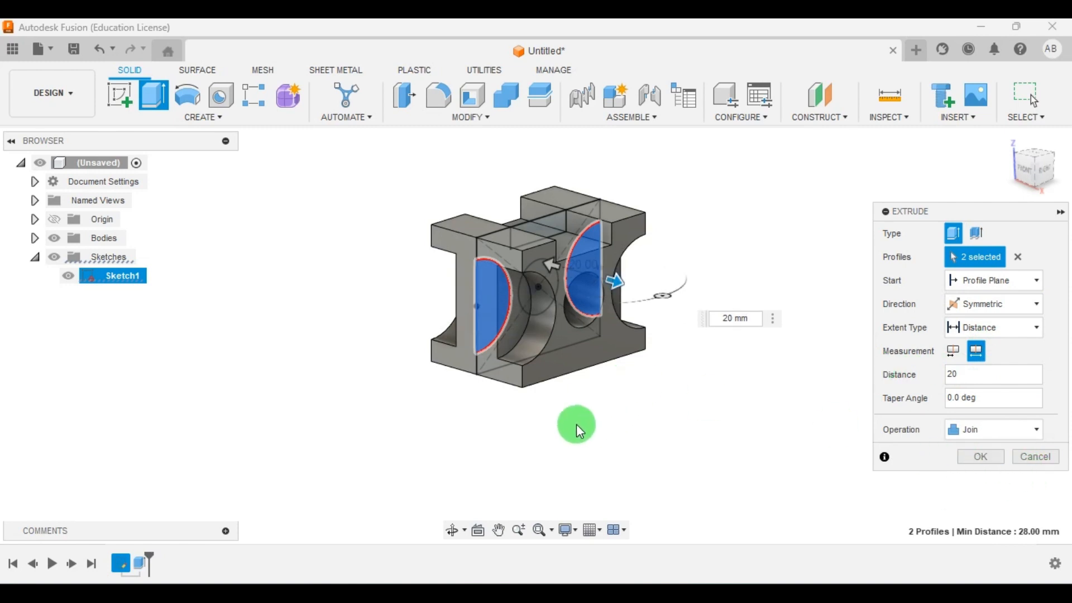
pyautogui.moveTo(579, 431)
pyautogui.keyDown('shift'); pyautogui.mouseDown(button='middle')
pyautogui.moveTo(656, 430)
pyautogui.moveTo(663, 361)
pyautogui.moveTo(564, 440)
pyautogui.mouseUp(button='middle'); pyautogui.keyUp('shift')
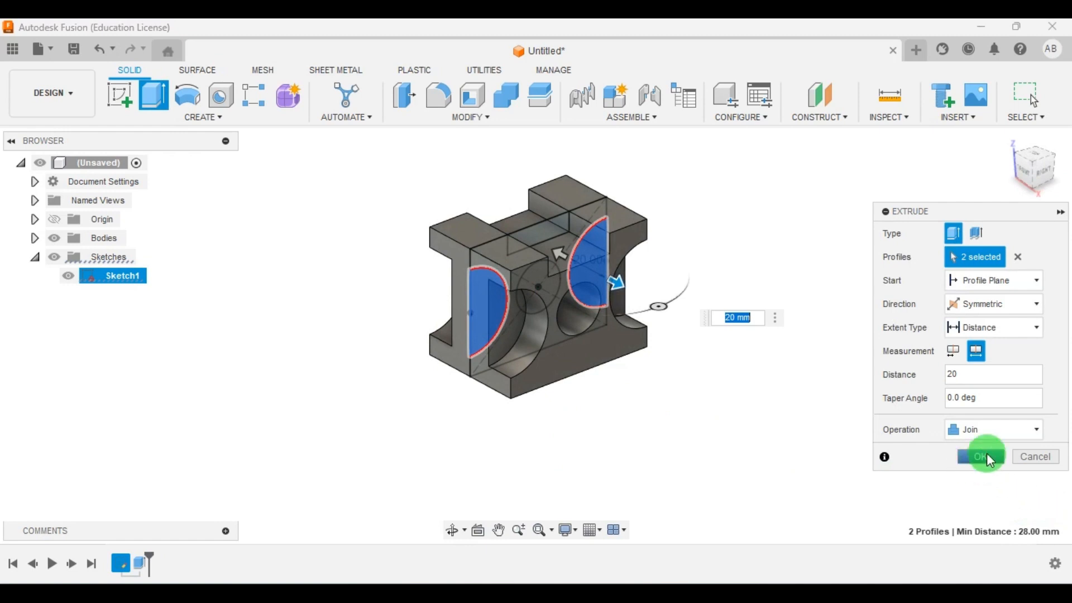
pyautogui.click(986, 458)
# Hide the side profile sketch Sketch1 again
pyautogui.keyDown('shift'); pyautogui.moveTo(738, 357); pyautogui.dragTo(711, 360, button='middle'); pyautogui.keyUp('shift')
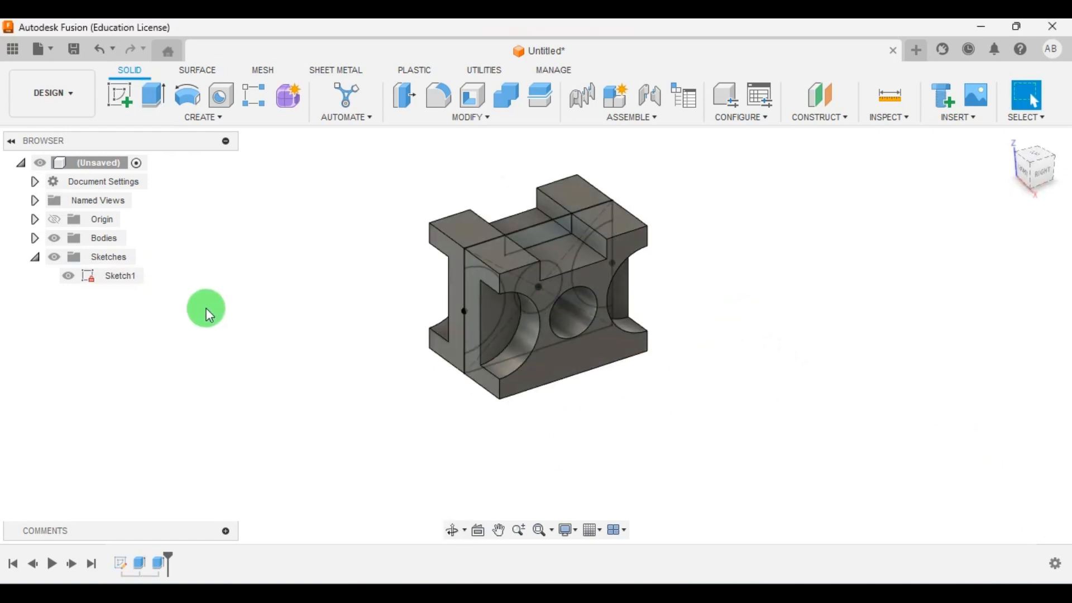
pyautogui.click(68, 276)
pyautogui.moveTo(791, 380)
pyautogui.keyDown('shift'); pyautogui.mouseDown(button='middle')
pyautogui.moveTo(803, 352)
pyautogui.moveTo(801, 366)
pyautogui.mouseUp(button='middle'); pyautogui.keyUp('shift')
# Check the rectangular opening's dimensions in the reference drawing and start a new sketch on the block's I-shaped end face
pyautogui.click(777, 600)
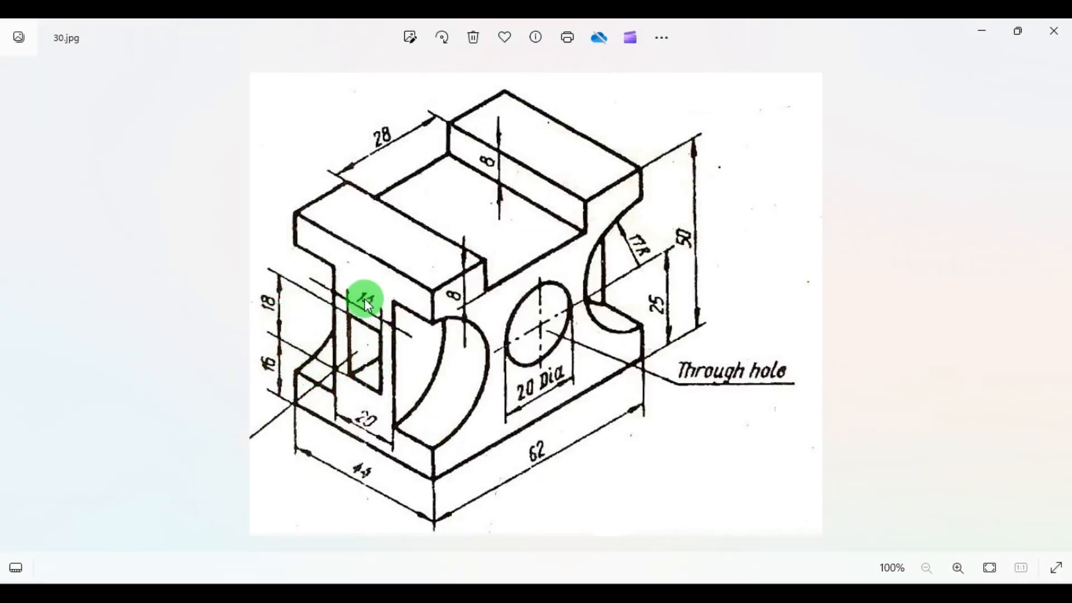
pyautogui.hotkey('alt', 'Tab')
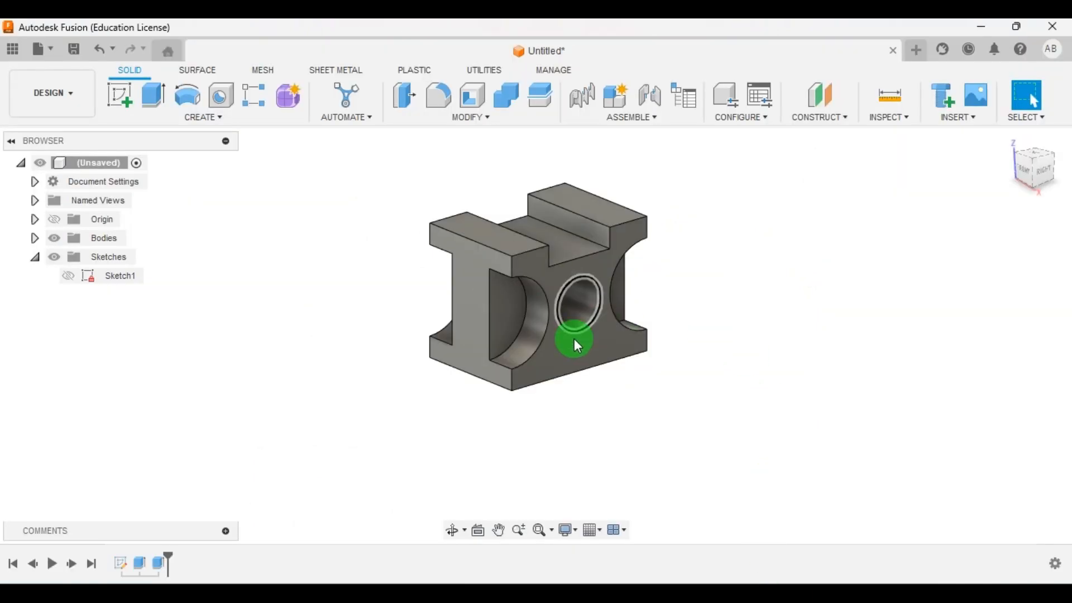
pyautogui.click(476, 295)
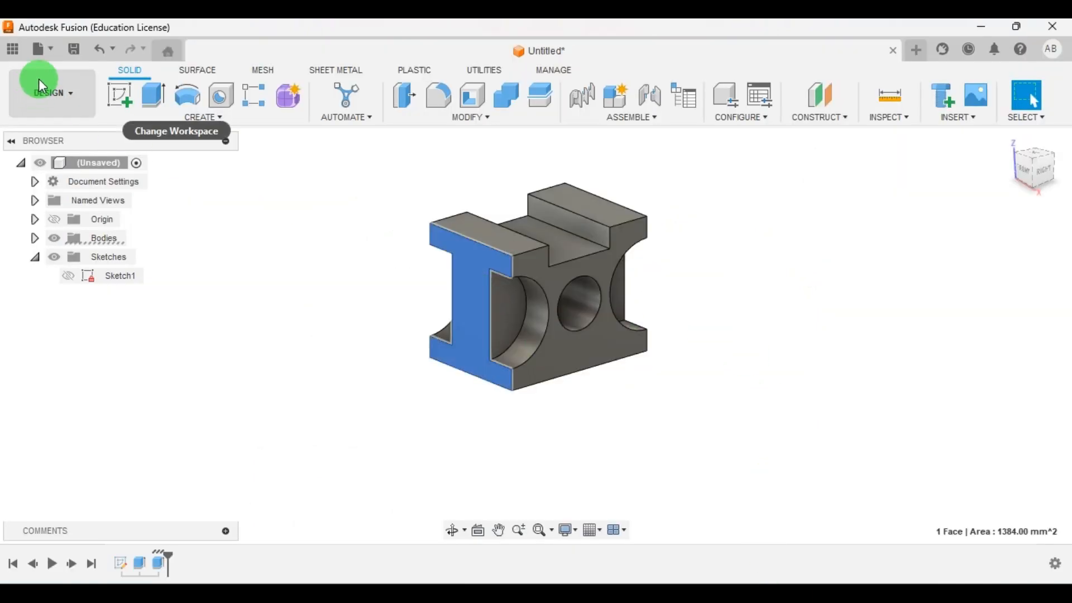
pyautogui.click(120, 94)
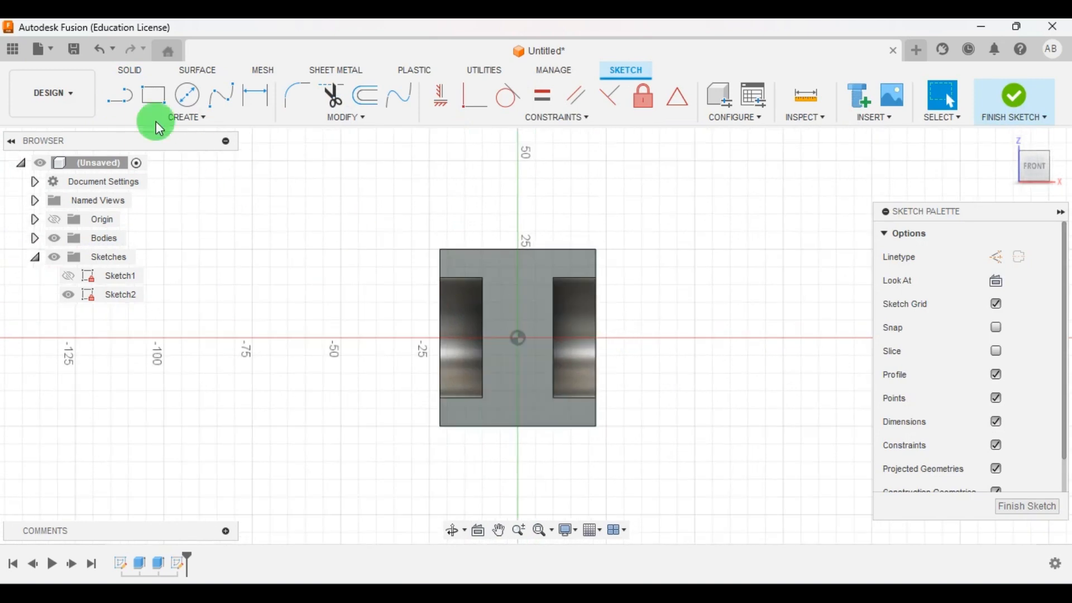
# Sketch a center rectangle about 14 × 15 mm at the origin on the I-shaped end face
pyautogui.click(179, 118)
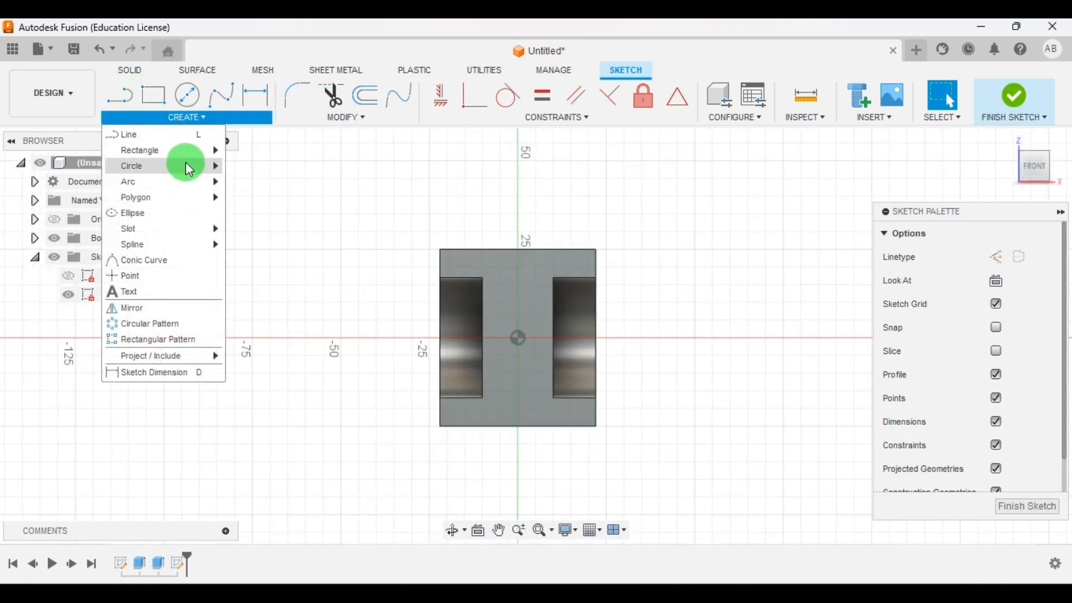
pyautogui.moveTo(186, 149)
pyautogui.click(286, 187)
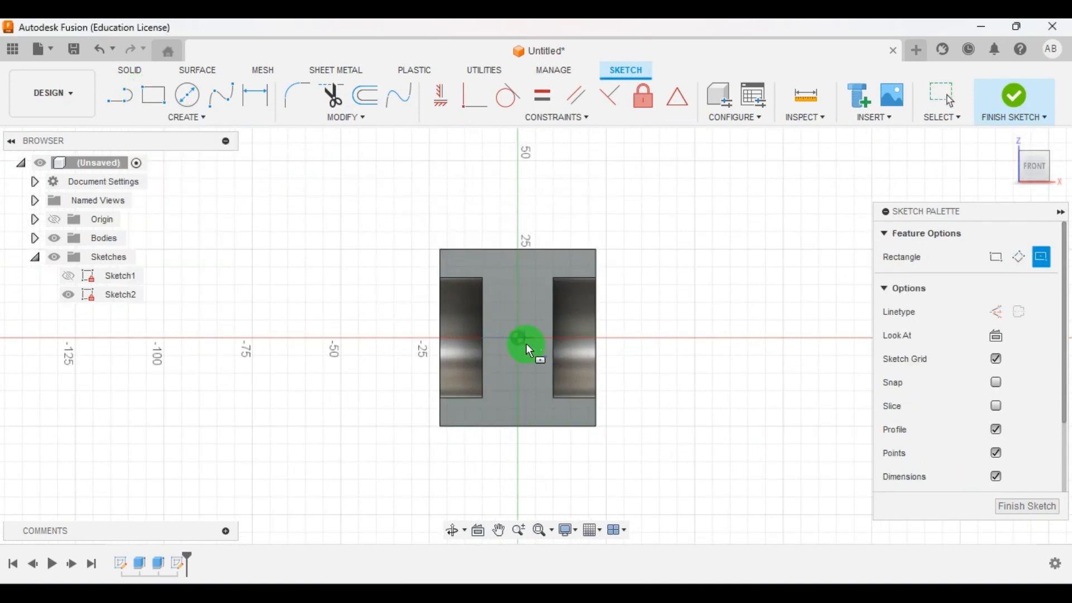
pyautogui.click(518, 338)
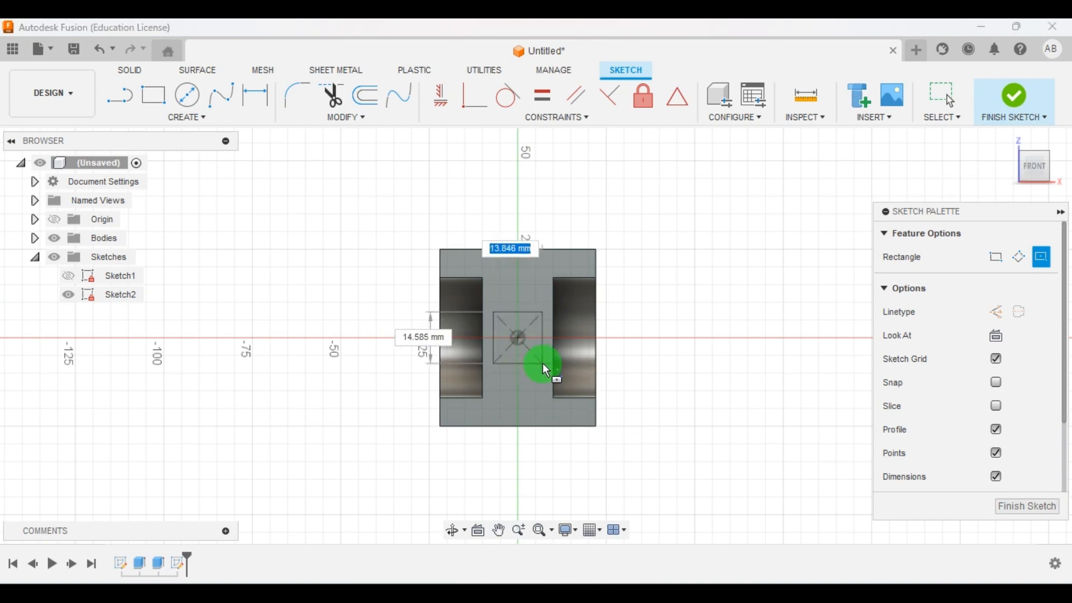
pyautogui.click(543, 363)
# Dimension the center rectangle on the end face to 14 mm wide and 18 mm high and finish the sketch
pyautogui.click(255, 96)
pyautogui.scroll(2, 530, 317)
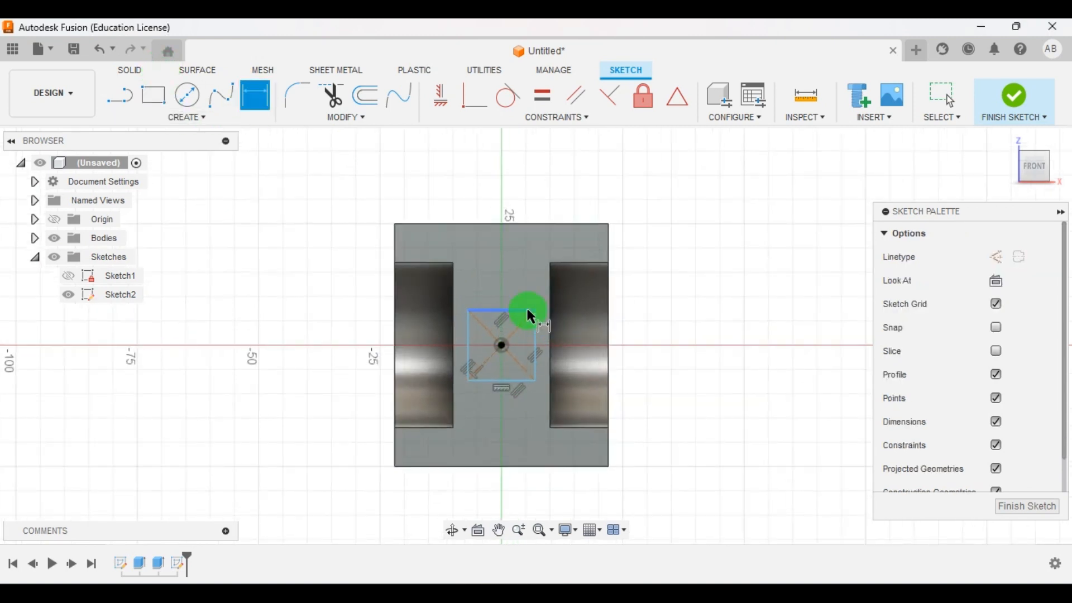
pyautogui.click(519, 311)
pyautogui.click(519, 174)
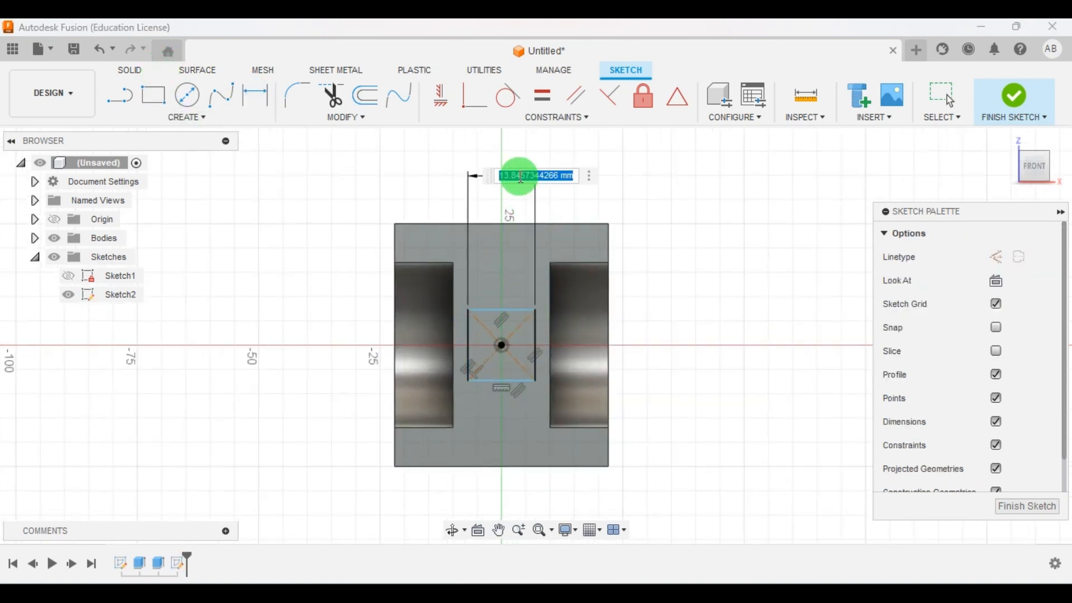
pyautogui.write('14')
pyautogui.press('Return')
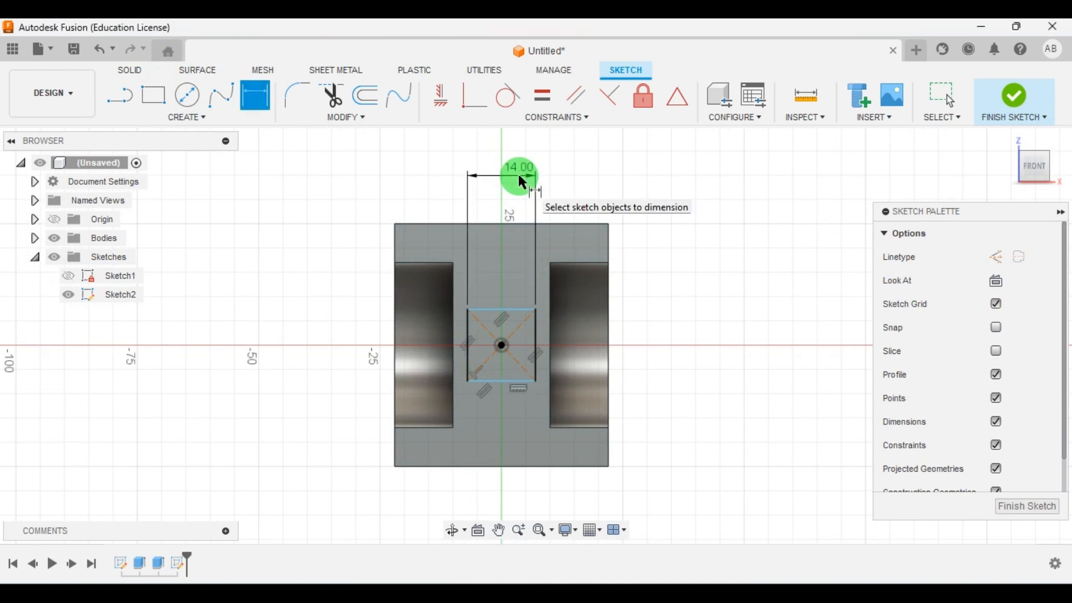
pyautogui.click(471, 335)
pyautogui.click(318, 344)
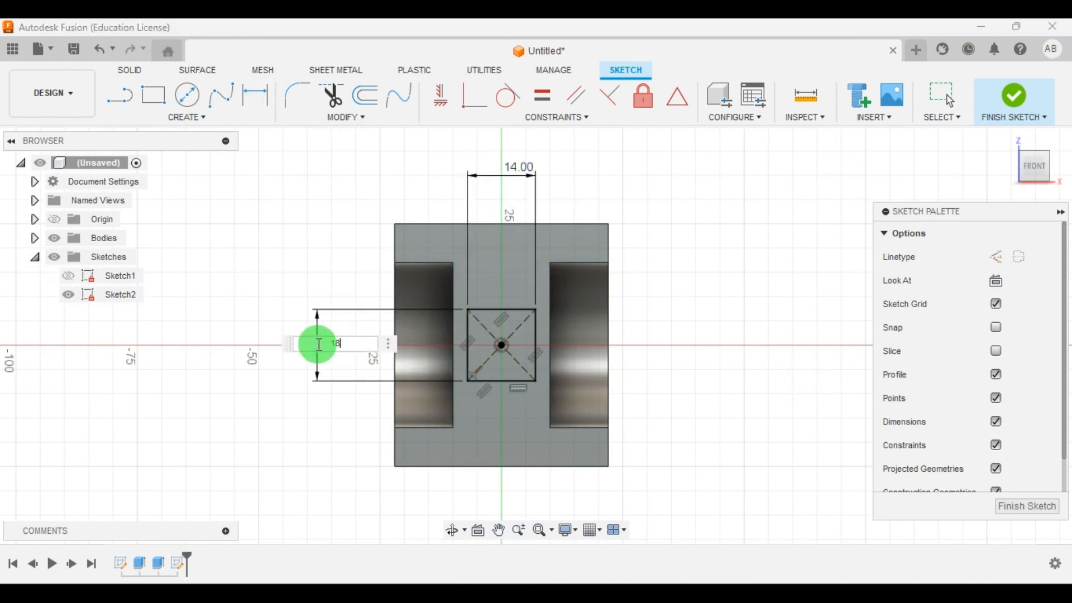
pyautogui.write('18')
pyautogui.press('Return')
pyautogui.click(1042, 509)
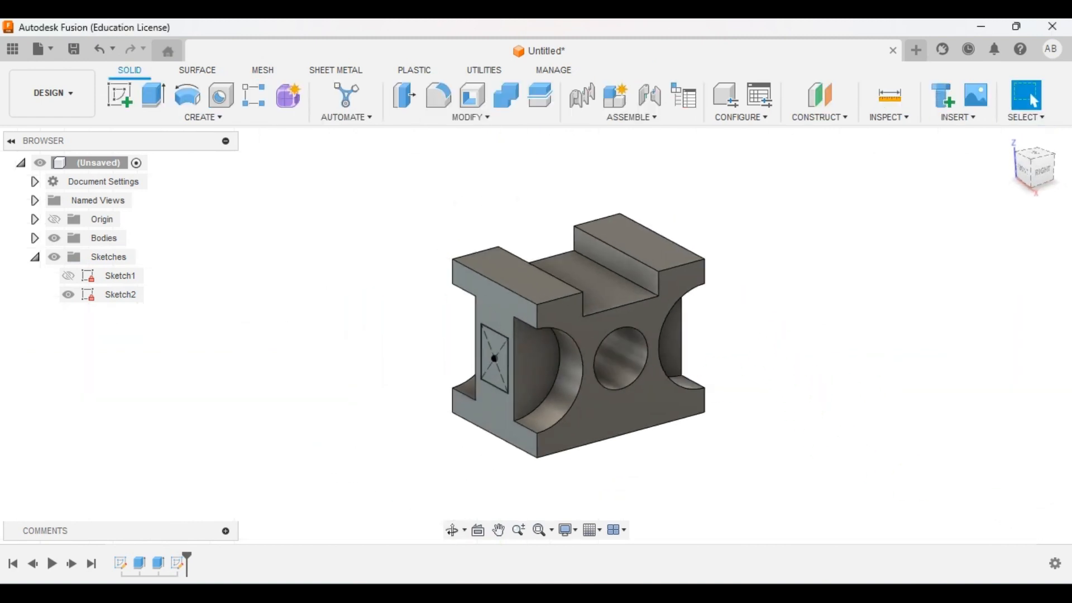
# Extrude the 14 × 18 mm rectangle into the block as a cut with its extent set to All
pyautogui.click(153, 95)
pyautogui.scroll(2, 497, 351)
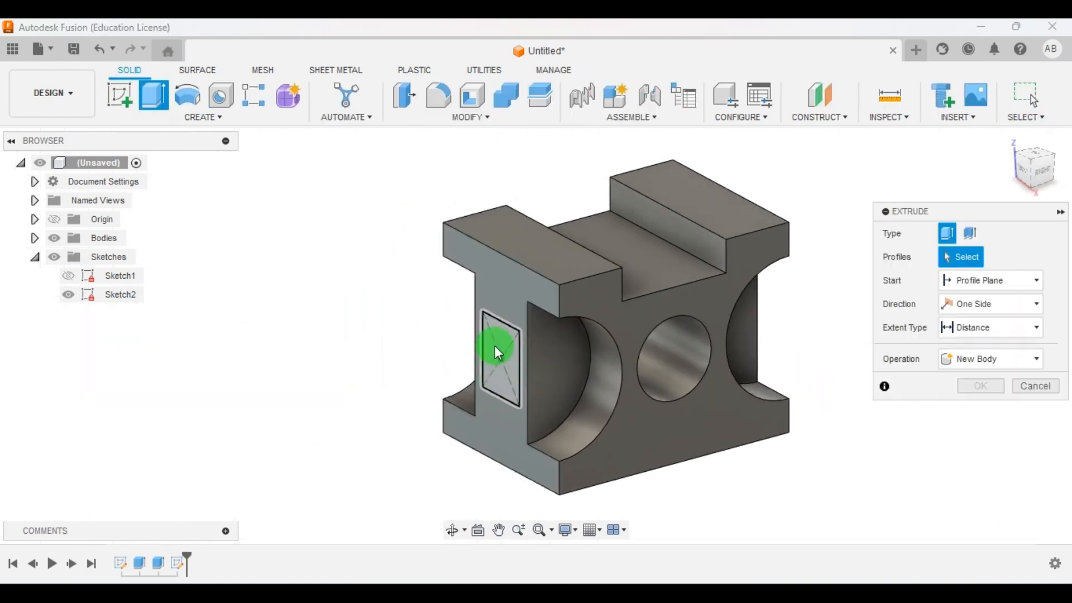
pyautogui.click(504, 343)
pyautogui.moveTo(491, 362); pyautogui.dragTo(758, 330)
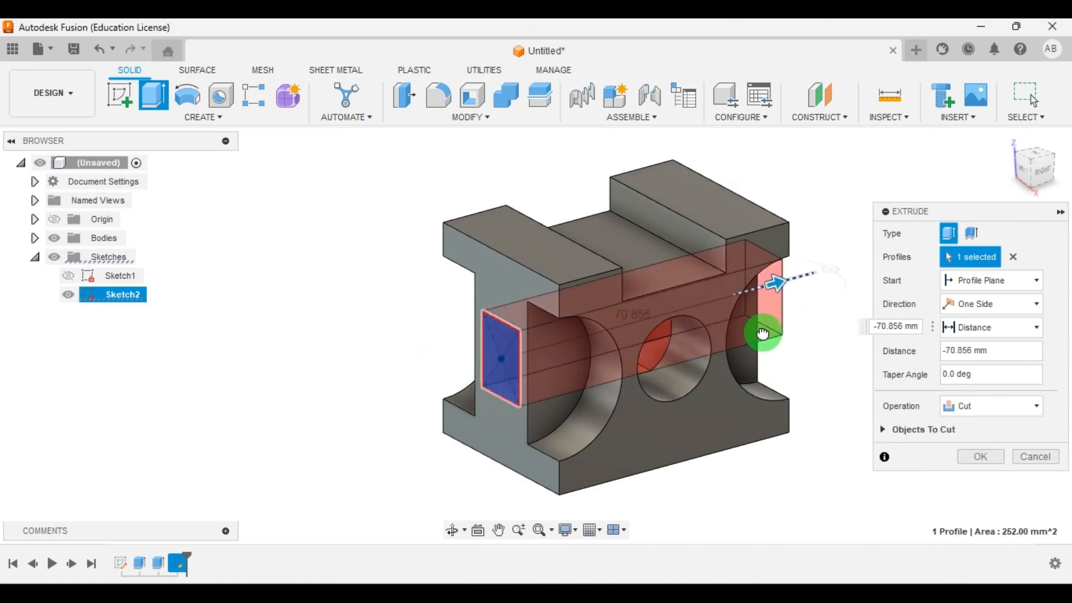
pyautogui.click(1005, 328)
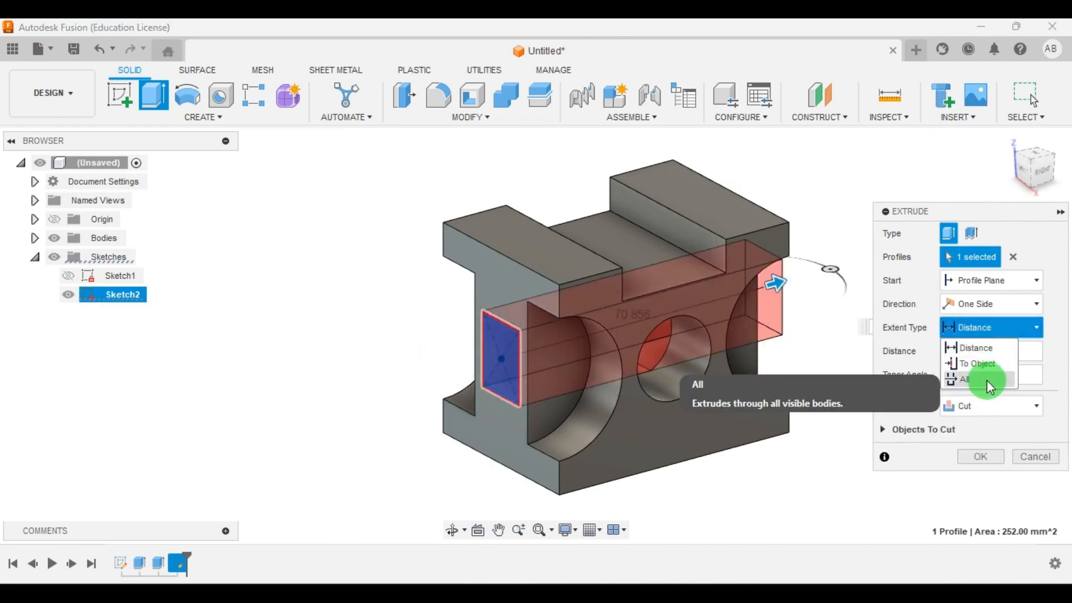
pyautogui.click(989, 379)
pyautogui.moveTo(863, 389)
pyautogui.keyDown('shift'); pyautogui.mouseDown(button='middle')
pyautogui.moveTo(706, 357)
pyautogui.moveTo(862, 390)
pyautogui.mouseUp(button='middle'); pyautogui.keyUp('shift')
pyautogui.click(985, 474)
# Open the reference drawing 30.jpg in a smaller window beside the model, fit the whole drawing, and compare it with the finished block
pyautogui.click(1009, 138)
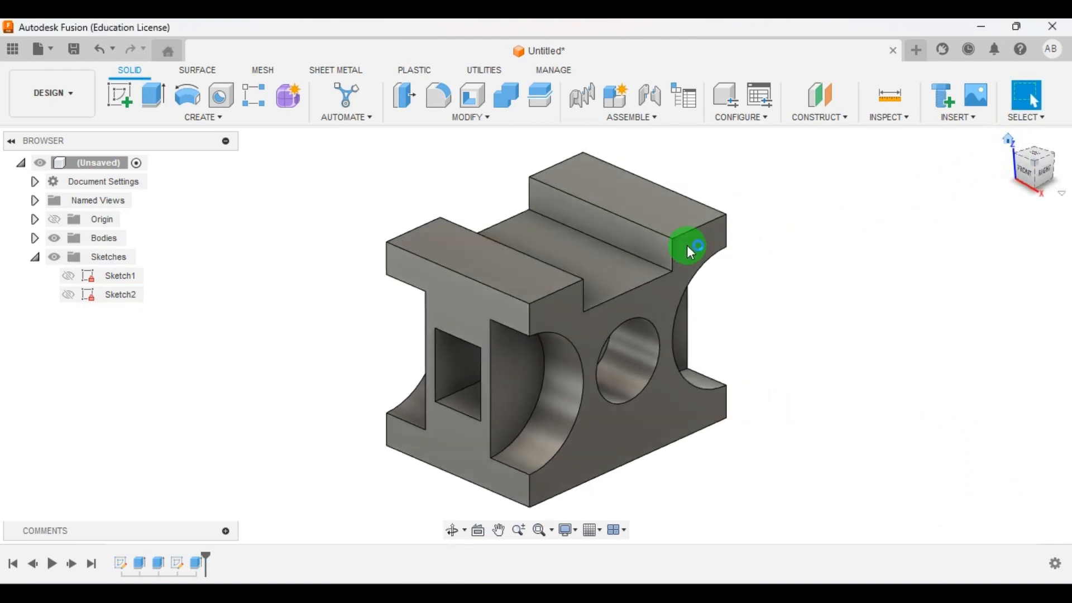
pyautogui.click(782, 598)
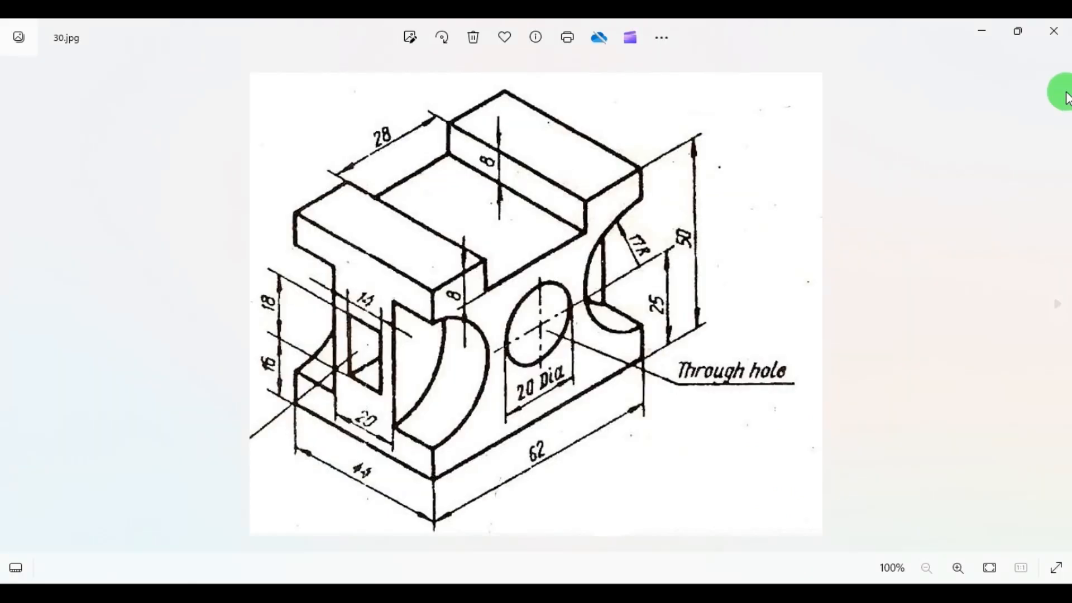
pyautogui.click(1021, 32)
pyautogui.doubleClick(641, 363)
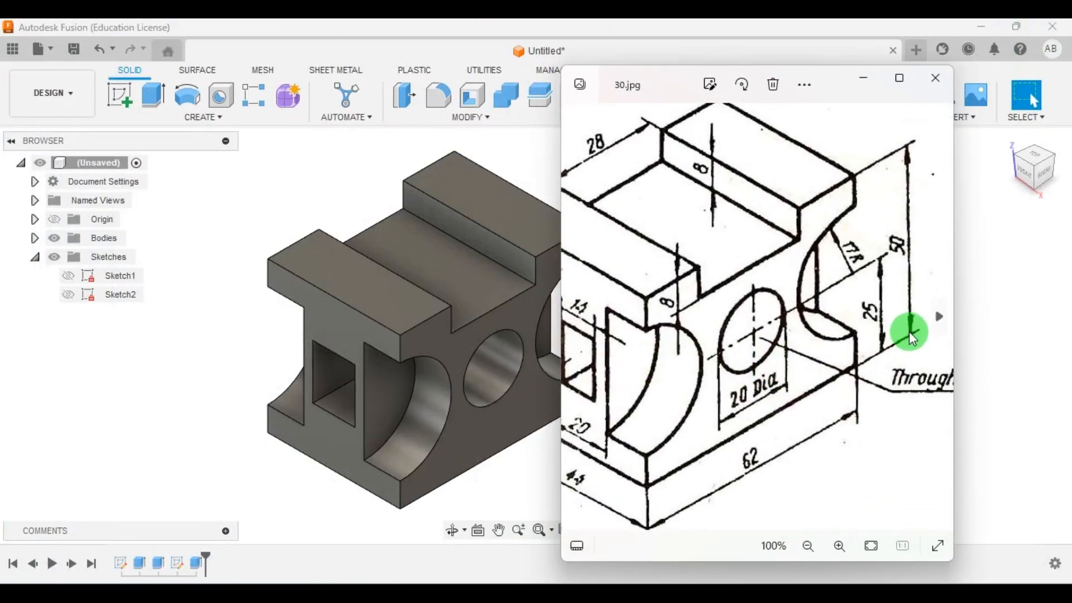
pyautogui.doubleClick(776, 336)
pyautogui.click(791, 31)
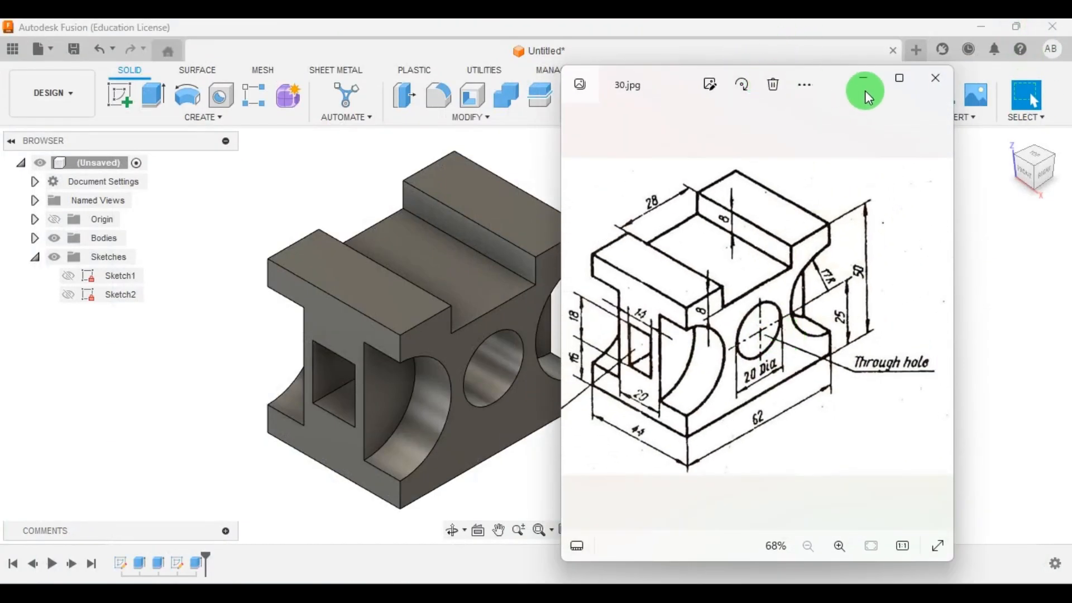
pyautogui.moveTo(845, 81); pyautogui.dragTo(909, 81)
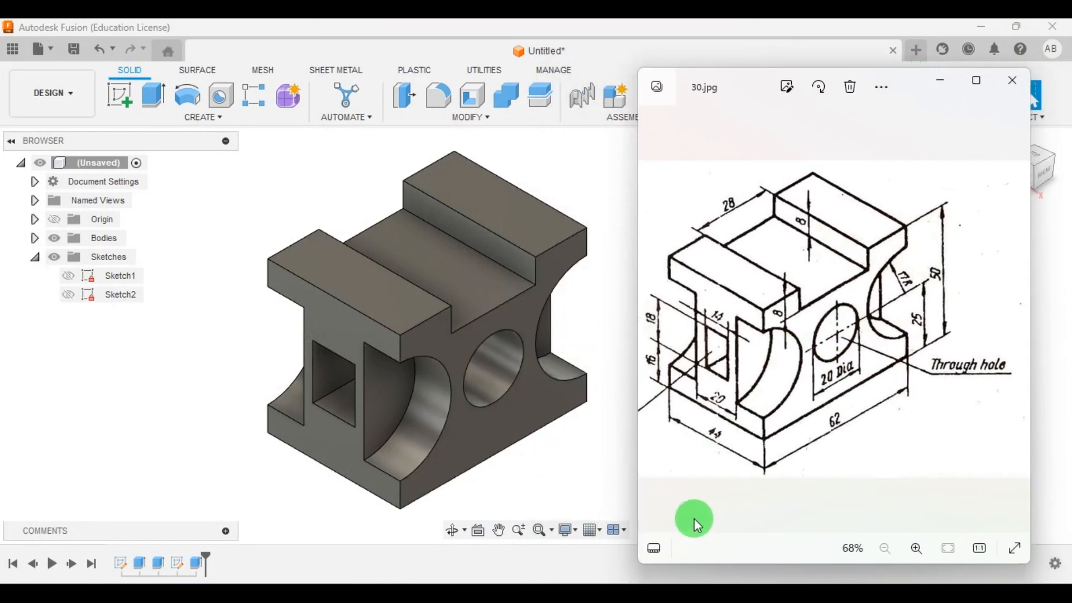